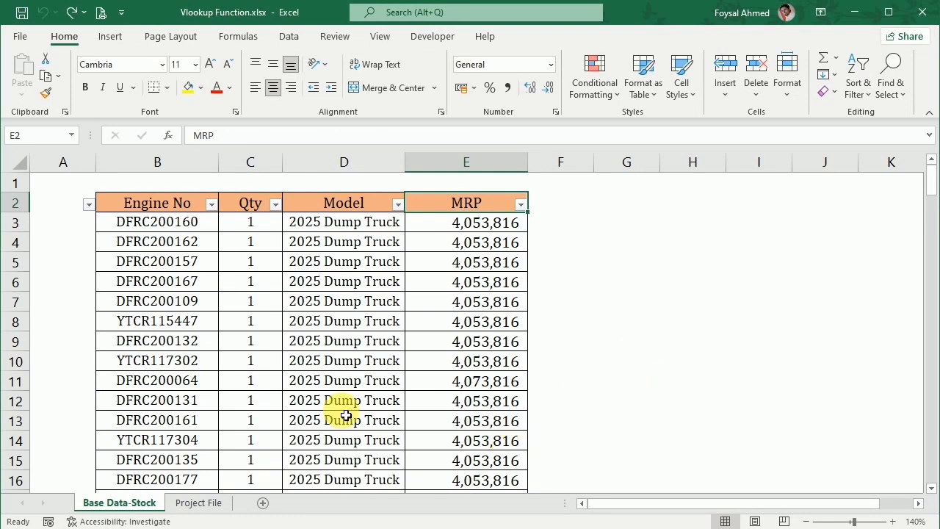
# Review the Engine No, Qty, Model and MRP columns of the Base Data-Stock sheet down to the last record
pyautogui.click(155, 205)
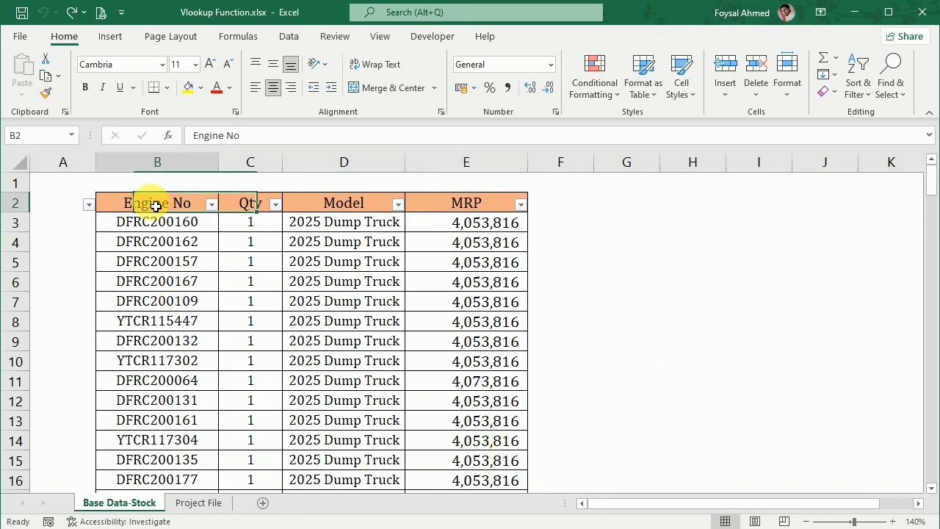
pyautogui.click(248, 204)
pyautogui.click(328, 204)
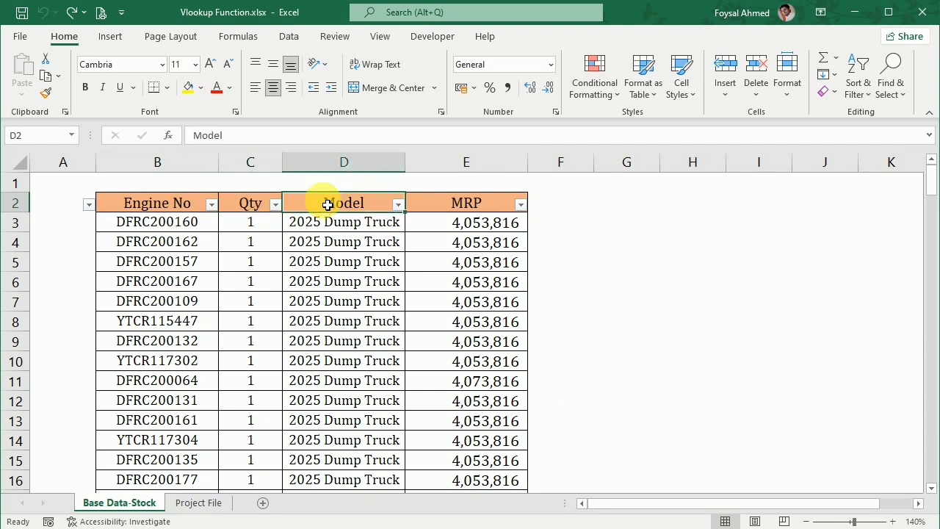
pyautogui.click(434, 201)
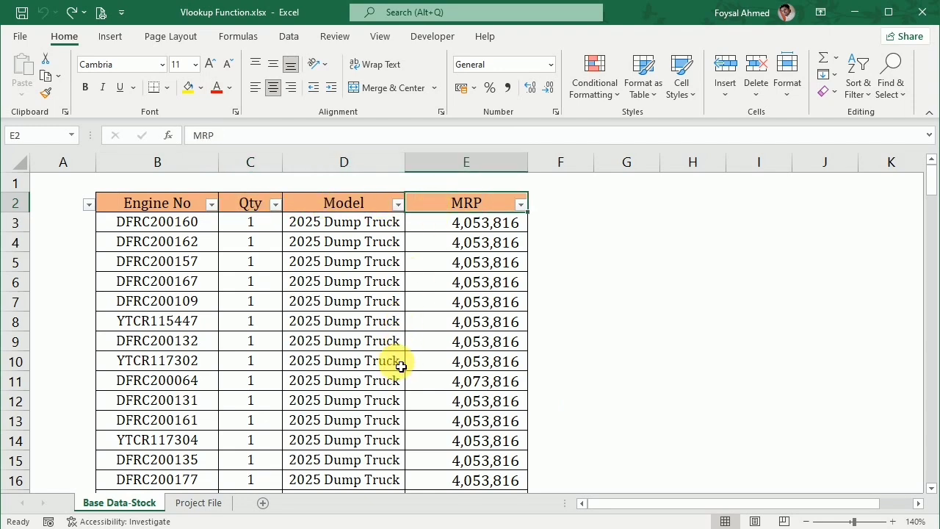
pyautogui.scroll(-19, 400, 367)
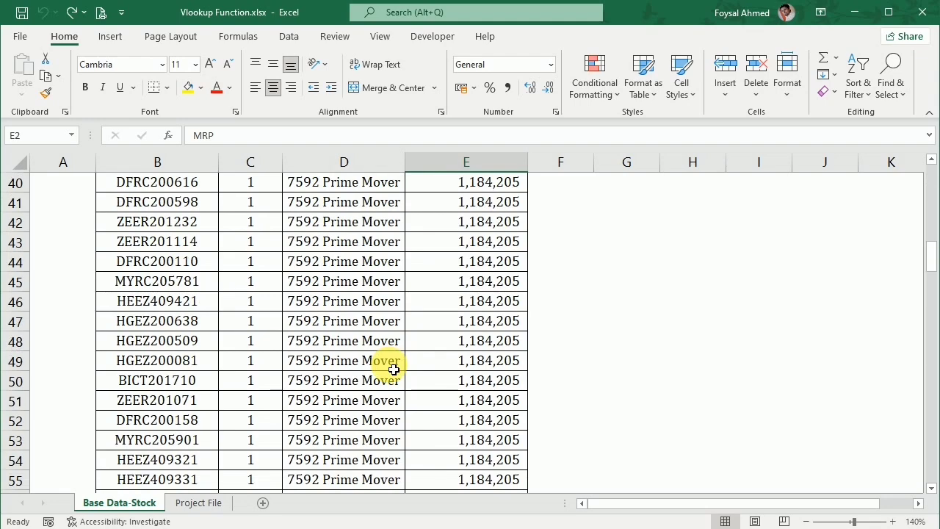
pyautogui.scroll(-19, 393, 371)
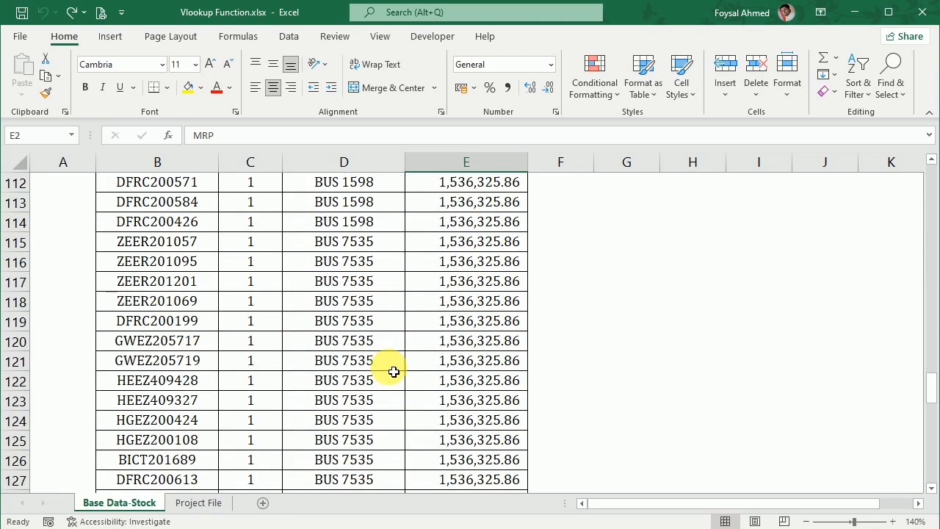
pyautogui.scroll(-12, 394, 372)
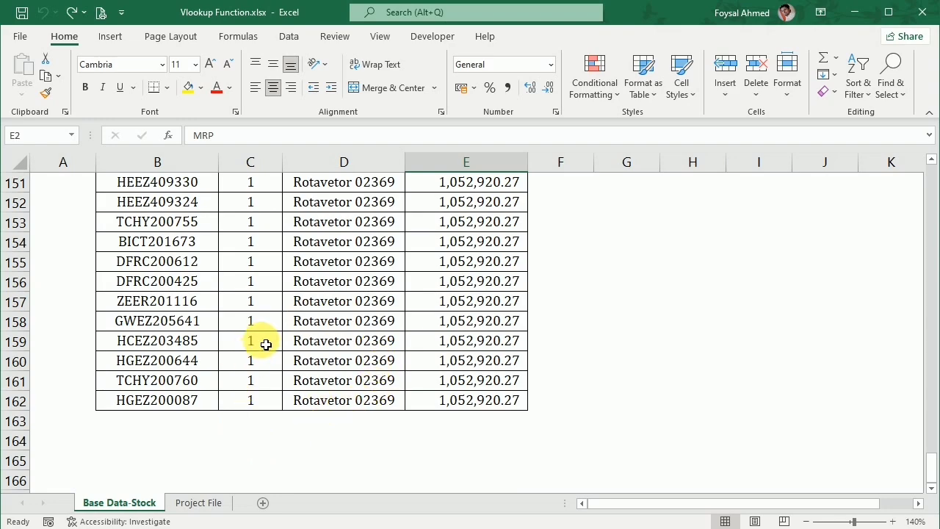
pyautogui.scroll(18, 286, 381)
pyautogui.scroll(20, 287, 385)
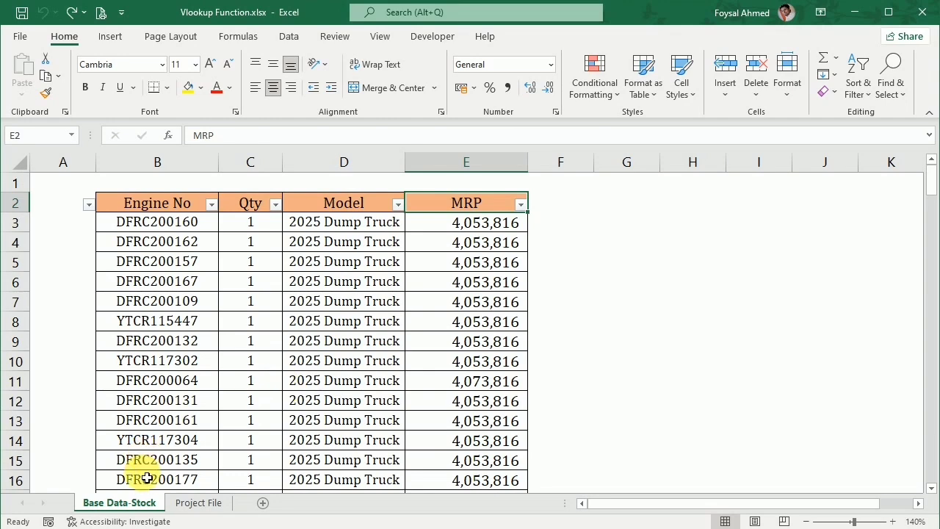
# On the Project File sheet, start a VLOOKUP formula in Model cell D5 with engine number B5 as the lookup value
pyautogui.click(200, 503)
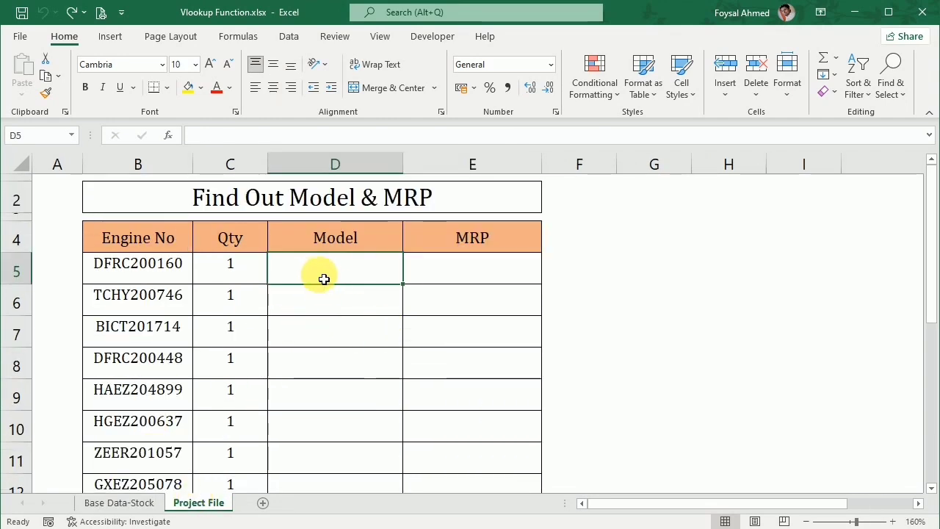
pyautogui.click(463, 274)
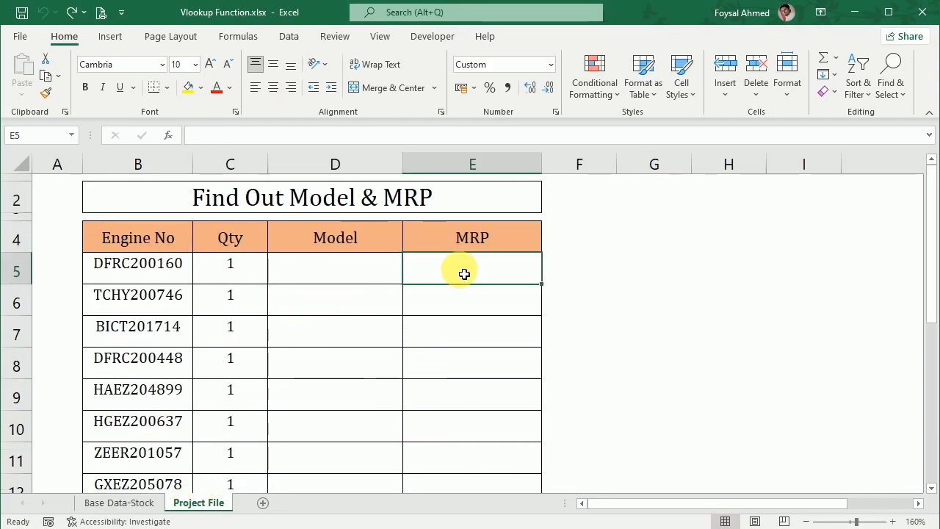
pyautogui.scroll(-3, 461, 284)
pyautogui.scroll(3, 461, 283)
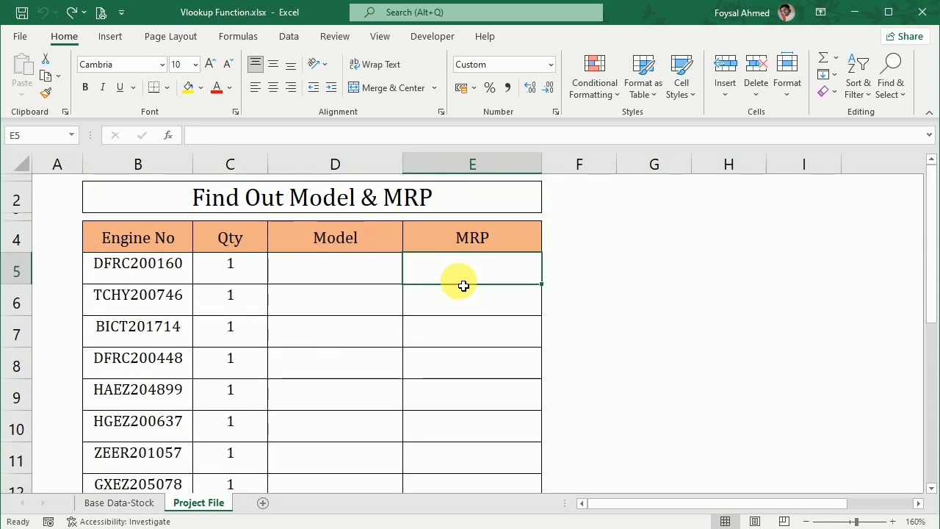
pyautogui.click(394, 268)
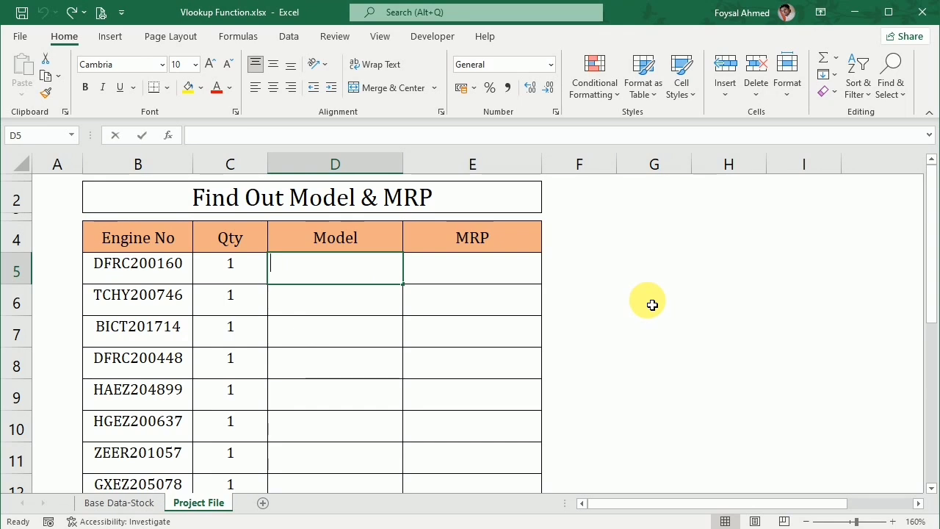
pyautogui.write('=')
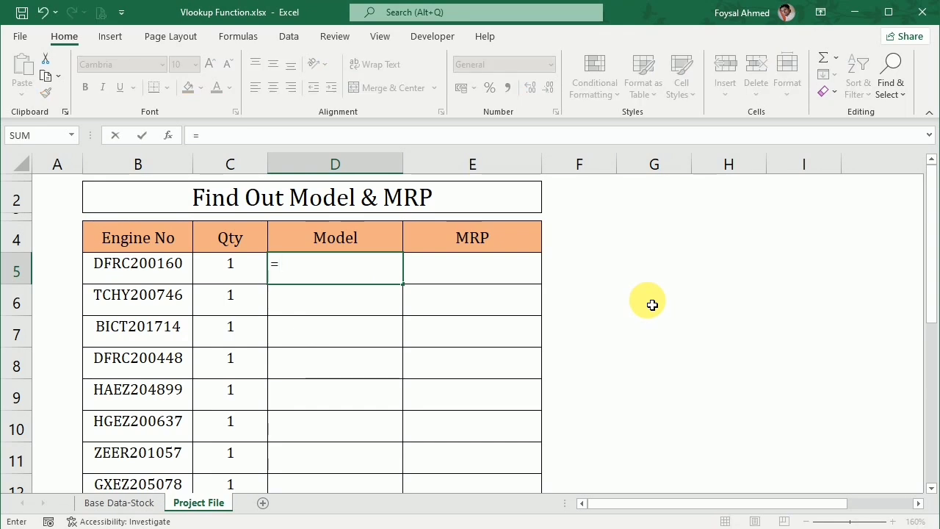
pyautogui.write('v')
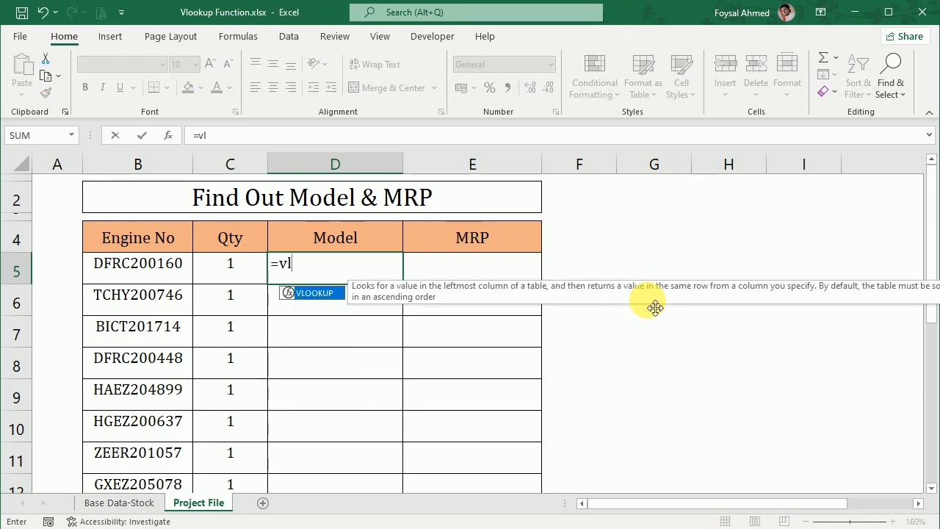
pyautogui.write('l')
pyautogui.press('Tab')
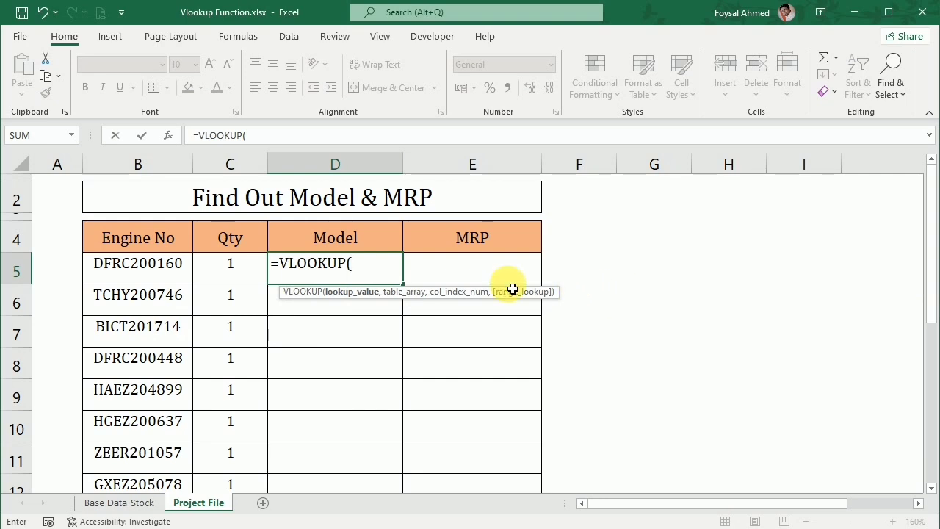
pyautogui.moveTo(428, 300); pyautogui.dragTo(713, 235)
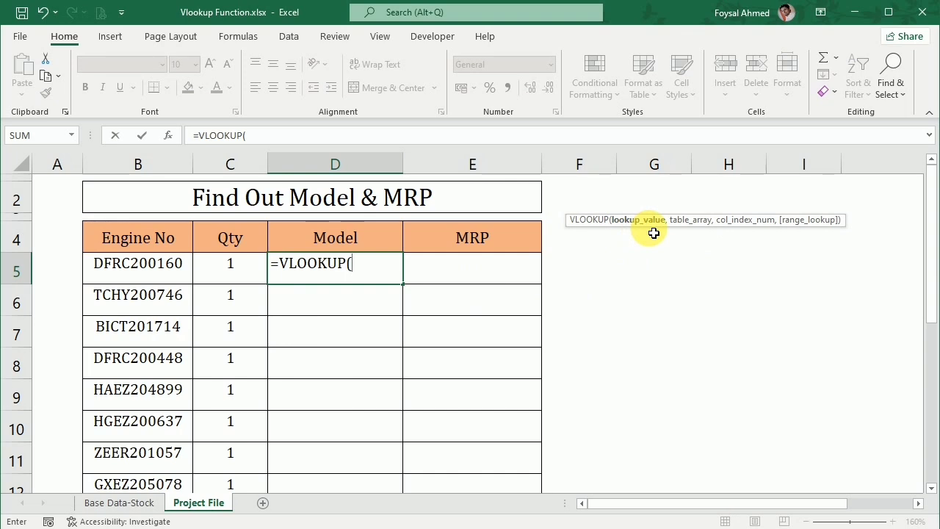
pyautogui.click(145, 282)
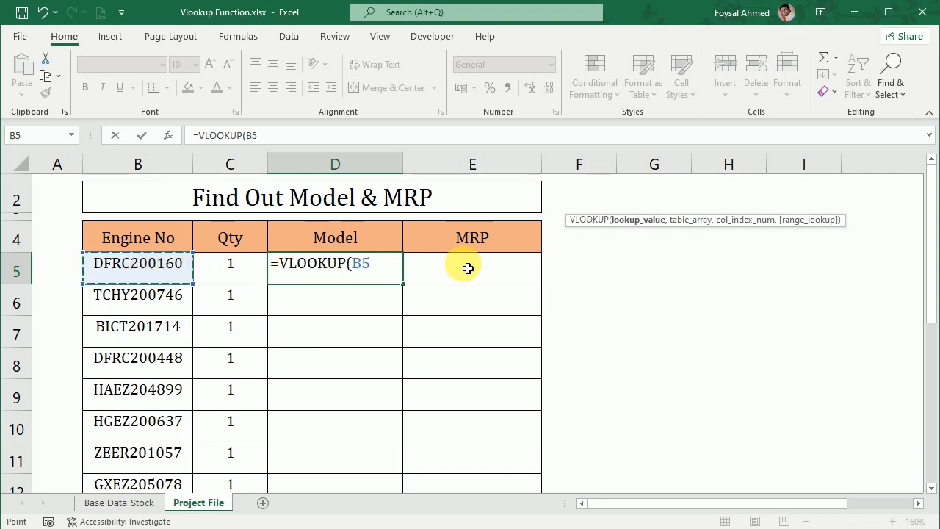
# Add the Base Data-Stock range B2:E162 as the formula's table array and make it absolute as $B$2:$E$162
pyautogui.write(",'Base Data-Stock'!")
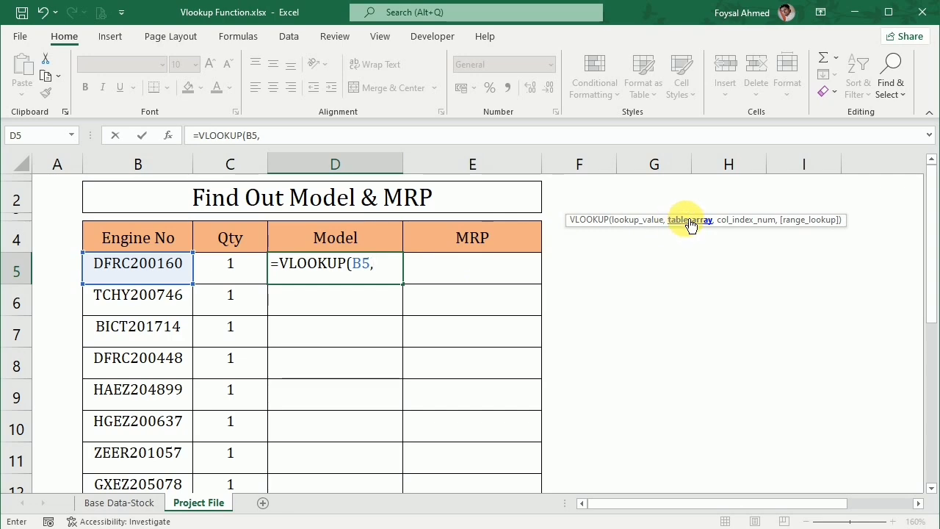
pyautogui.click(119, 503)
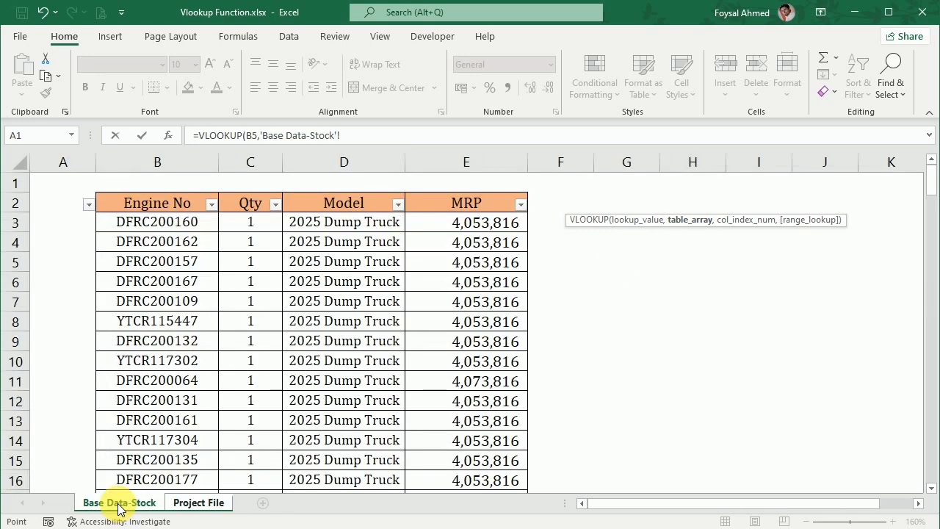
pyautogui.click(162, 206)
pyautogui.moveTo(464, 220); pyautogui.dragTo(464, 220)
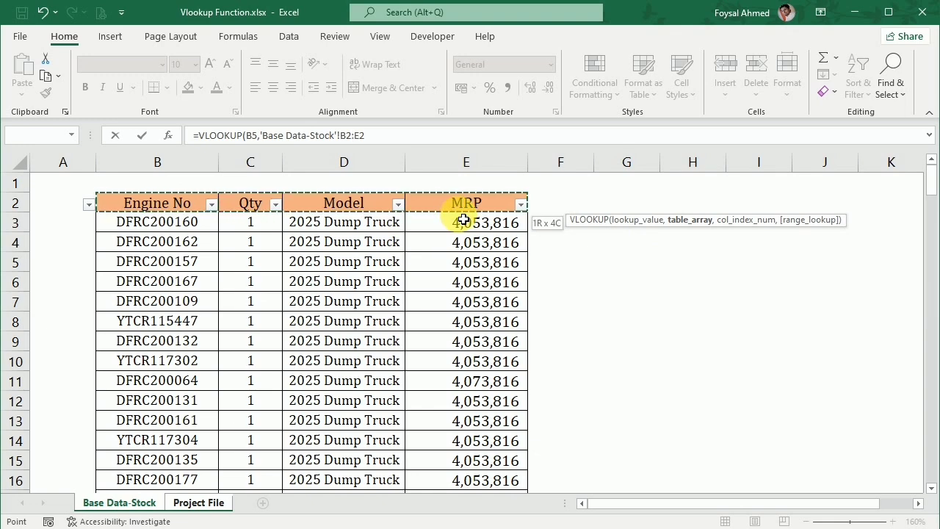
pyautogui.hotkey('ctrl', 'shift', 'Down')
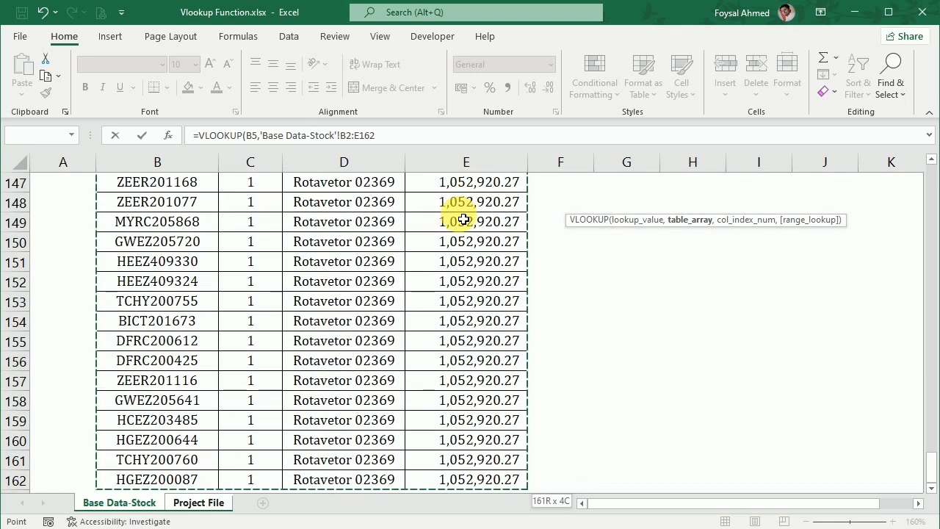
pyautogui.moveTo(339, 135); pyautogui.dragTo(377, 136)
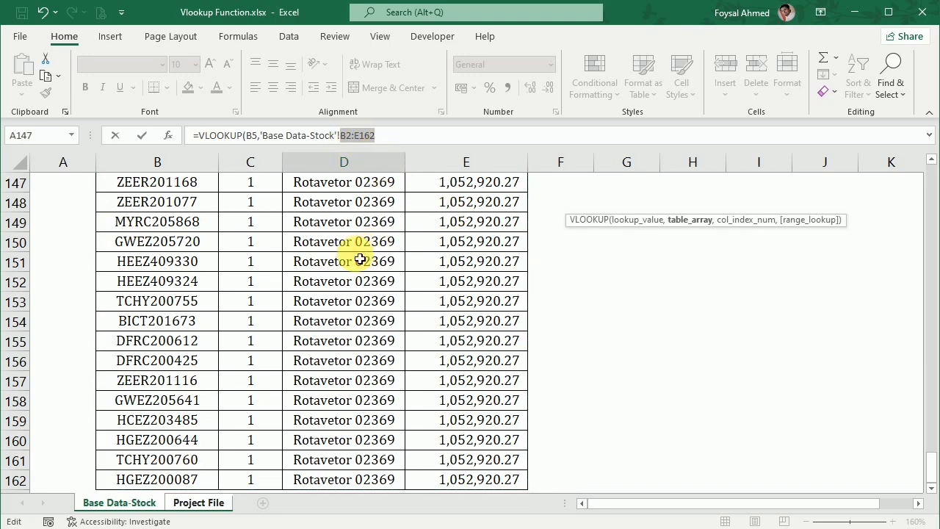
pyautogui.press('F4')
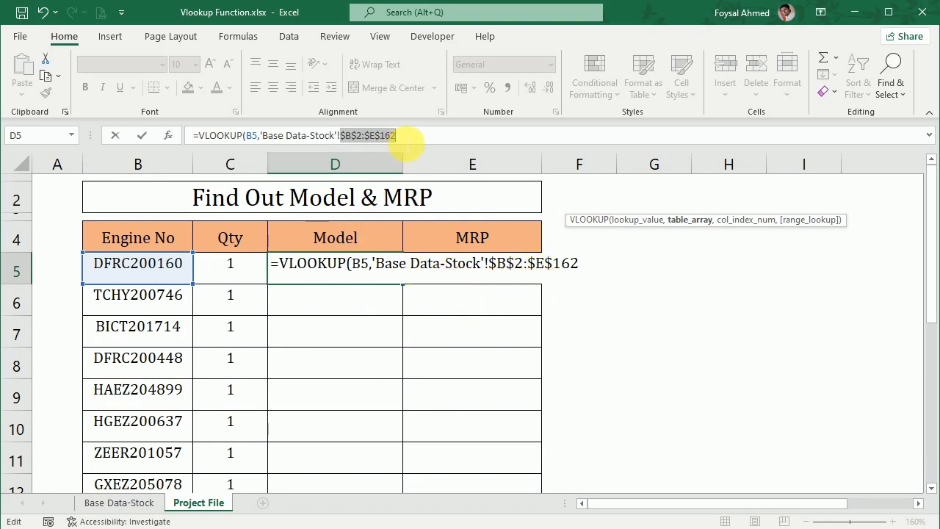
pyautogui.click(354, 137)
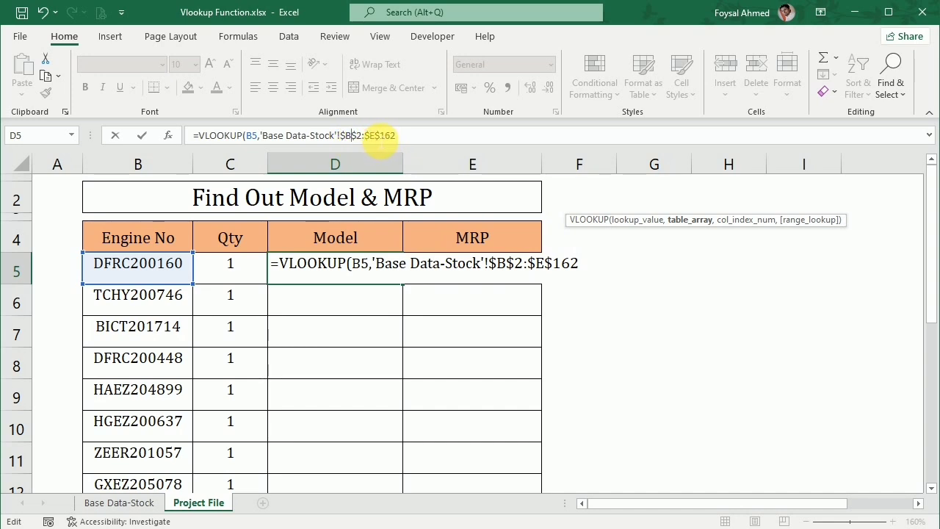
pyautogui.click(378, 137)
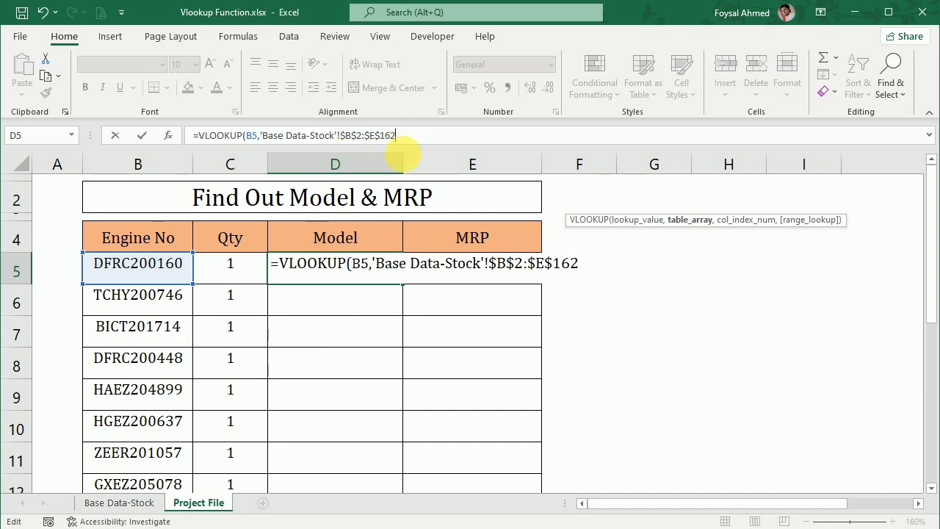
# Complete the D5 VLOOKUP formula with column index 3 and FALSE for an exact match, and leave the cell
pyautogui.write(',3')
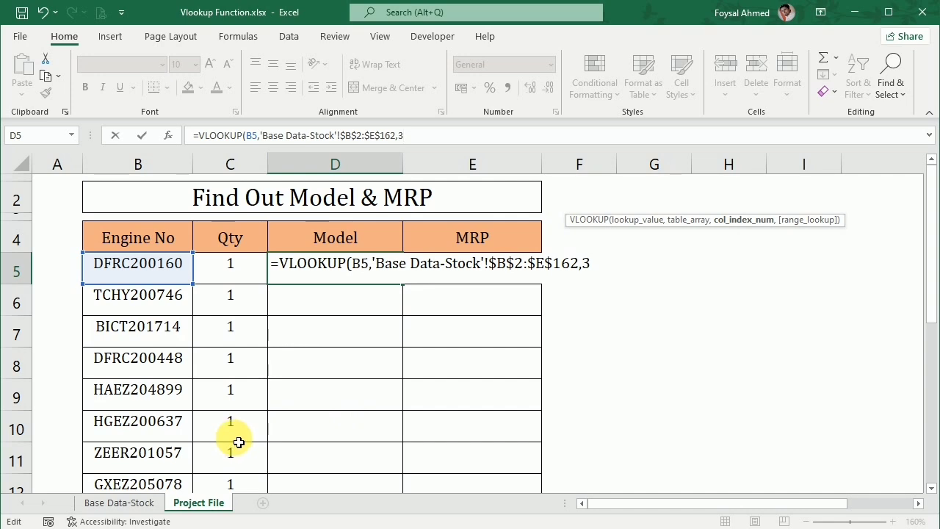
pyautogui.write(',')
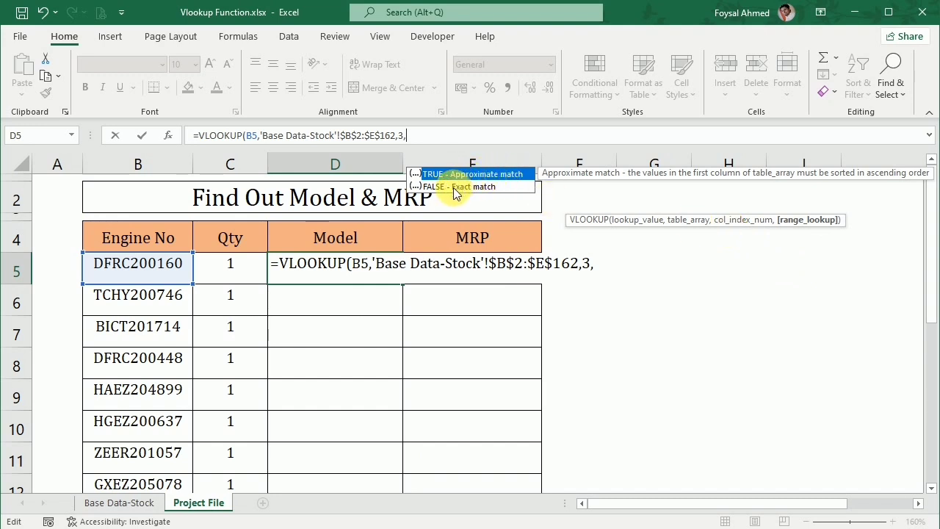
pyautogui.click(460, 188)
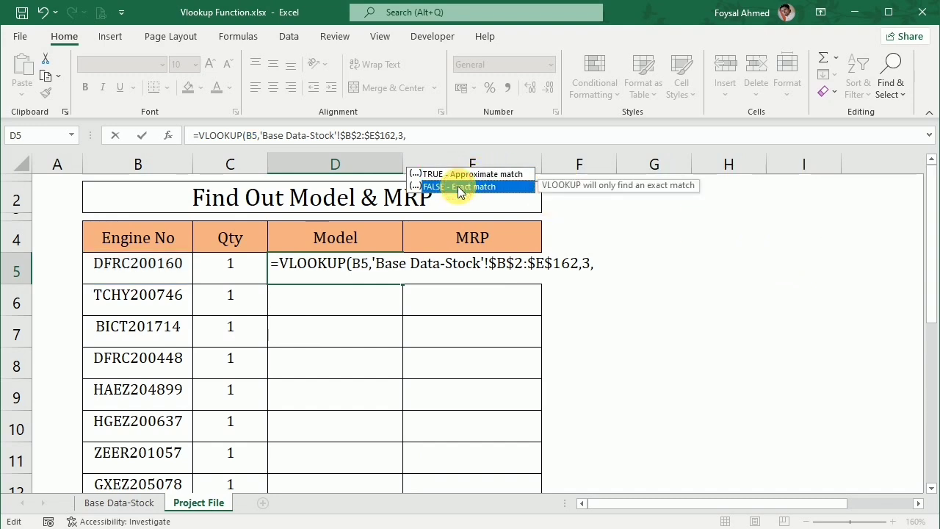
pyautogui.doubleClick(460, 188)
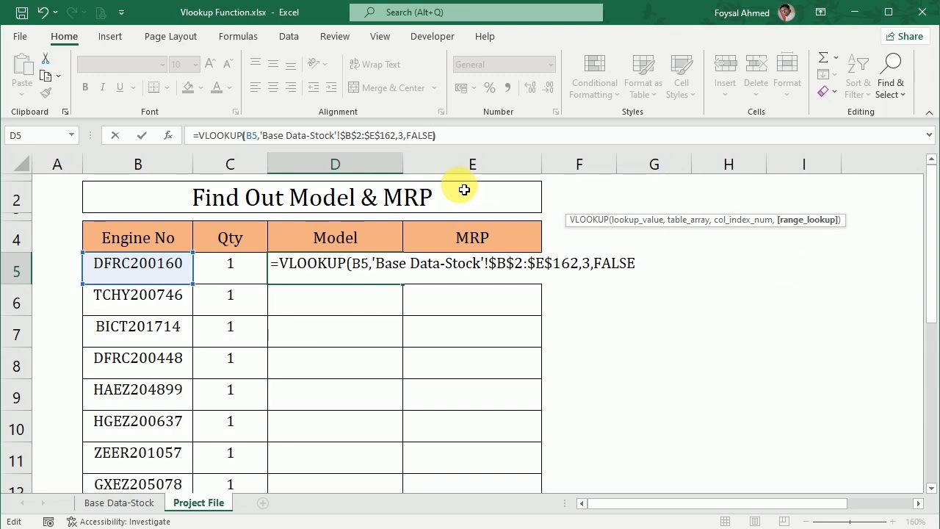
pyautogui.write(')')
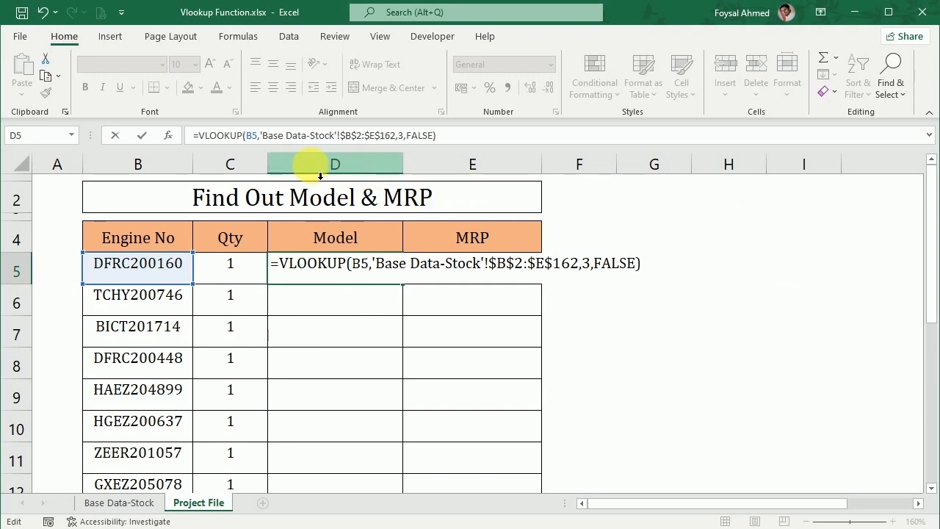
pyautogui.click(408, 143)
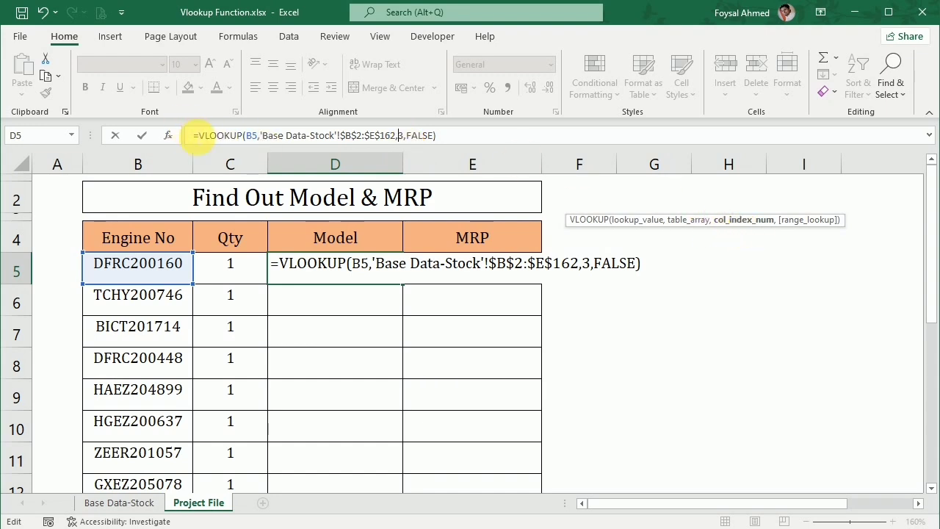
pyautogui.press('Escape')
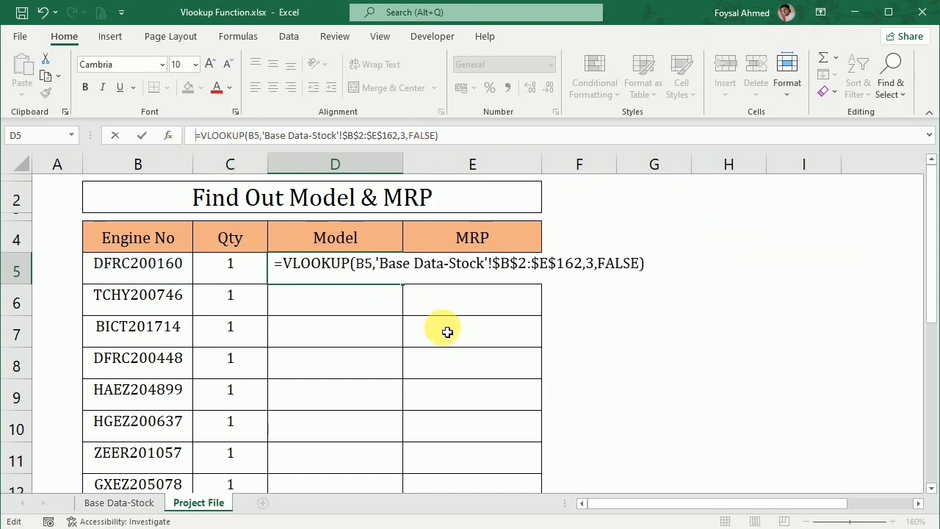
pyautogui.click(440, 327)
# On the Base Data-Stock sheet, number the Engine No, Qty, Model and MRP columns 1 to 4 in cells B1:E1
pyautogui.click(141, 503)
pyautogui.scroll(18, 344, 422)
pyautogui.scroll(20, 352, 436)
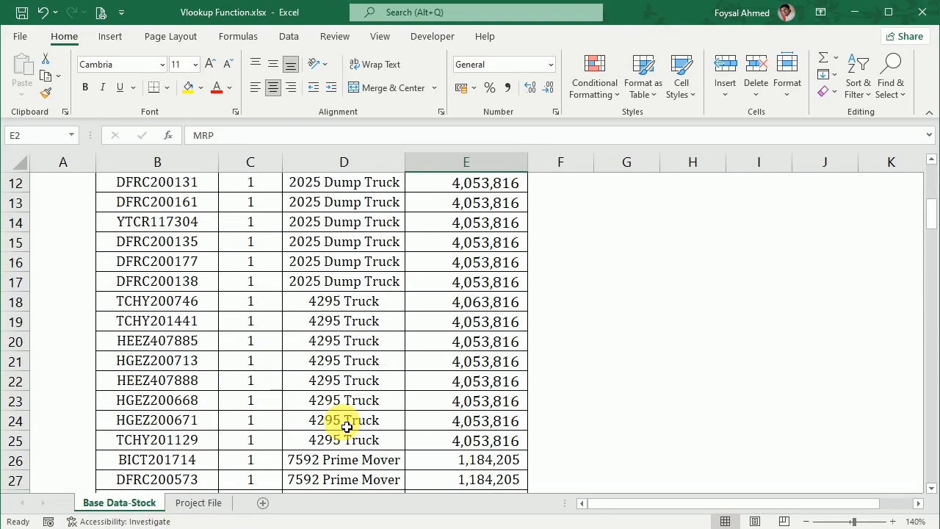
pyautogui.click(166, 188)
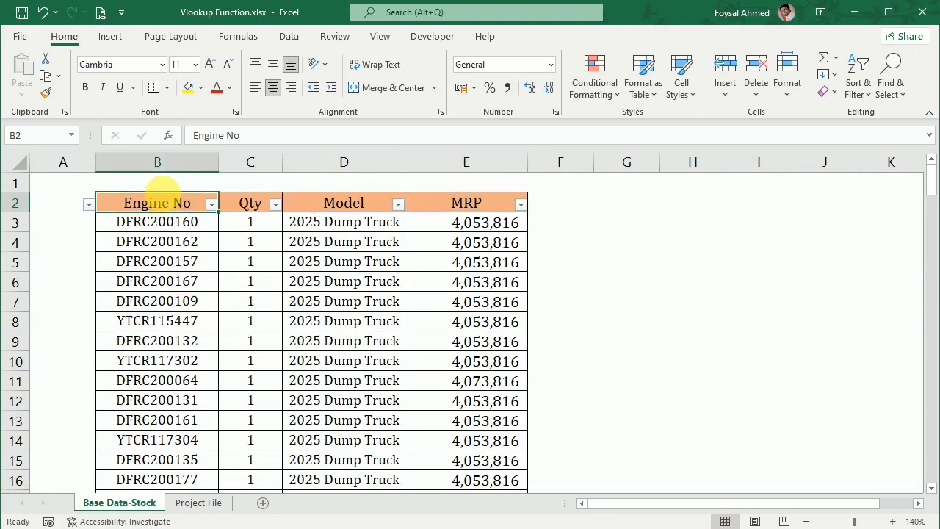
pyautogui.write('1')
pyautogui.click(268, 183)
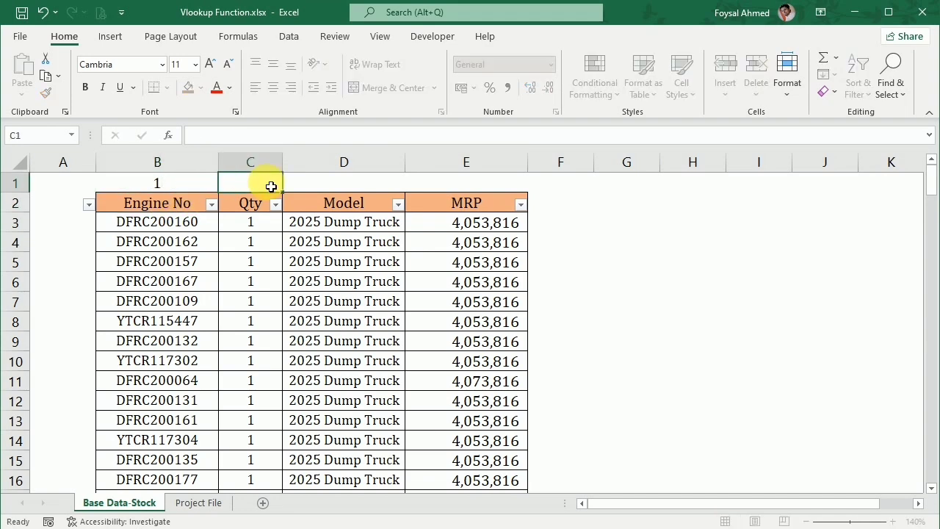
pyautogui.write('2')
pyautogui.click(326, 190)
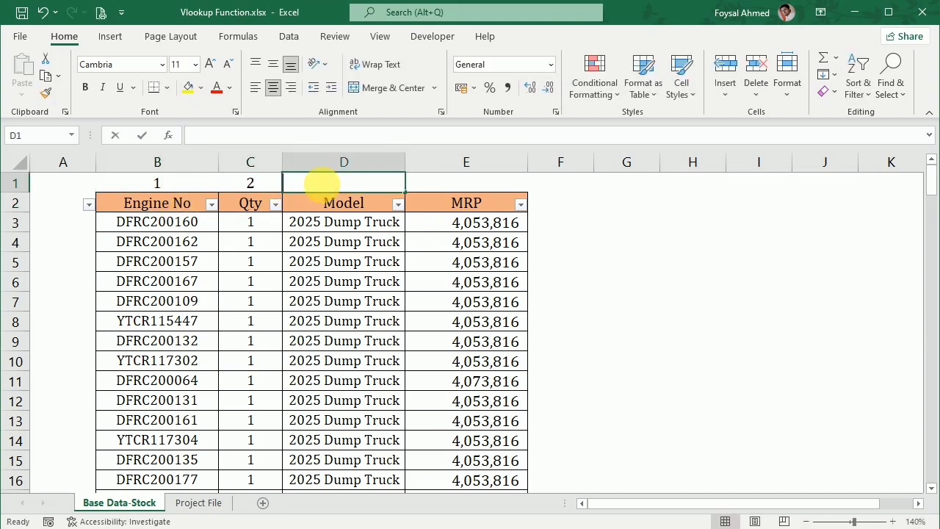
pyautogui.write('3')
pyautogui.click(457, 184)
pyautogui.write('4')
pyautogui.click(518, 285)
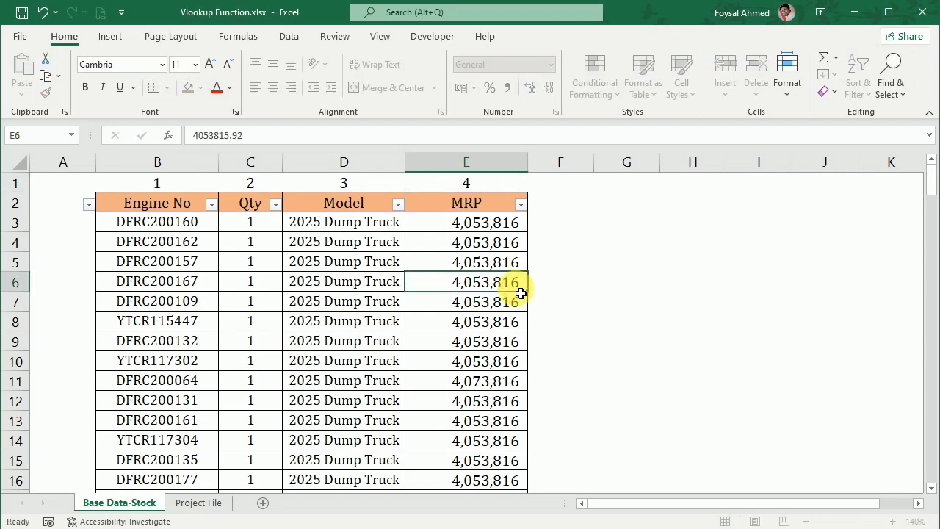
# Check the Model column's index number, and re-enter the VLOOKUP formula in D5 of the Project File sheet so it calculates
pyautogui.click(356, 230)
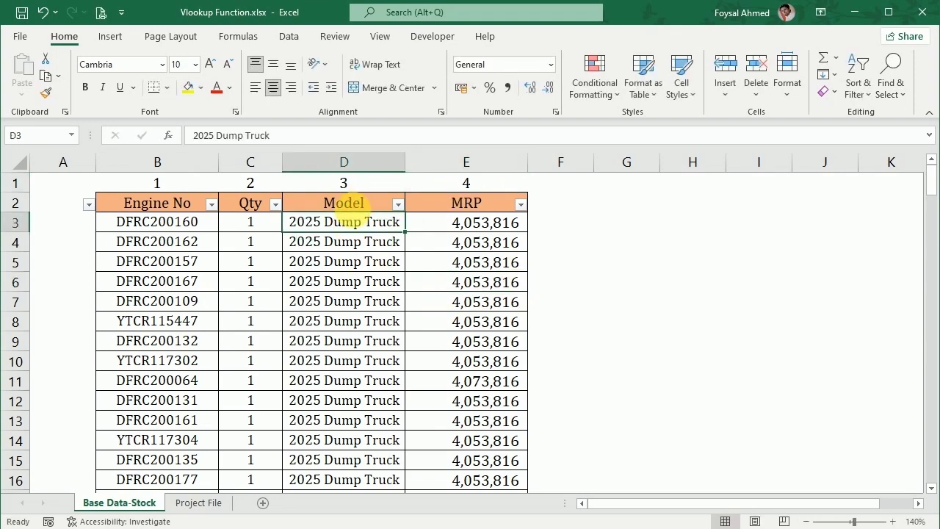
pyautogui.click(363, 189)
pyautogui.click(198, 503)
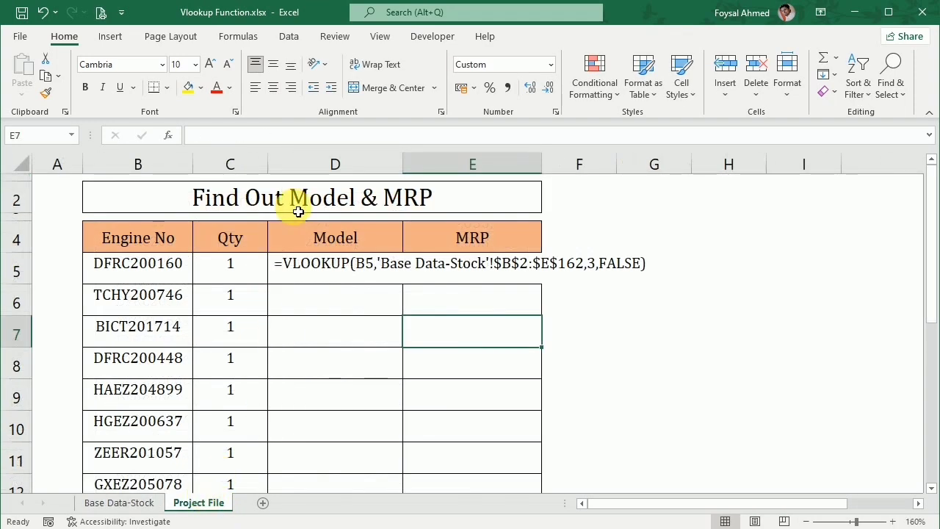
pyautogui.doubleClick(279, 264)
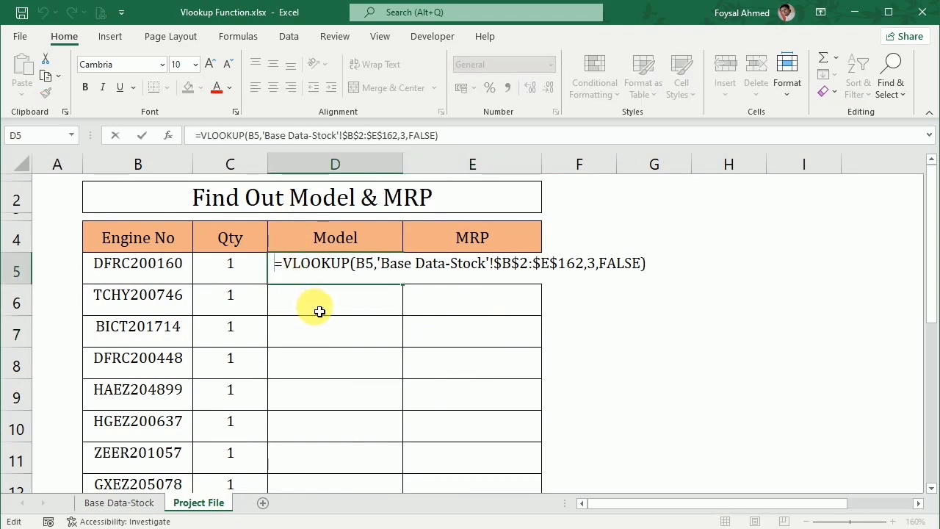
pyautogui.click(317, 310)
# Centre the Model and MRP cells D5:E13 both vertically and horizontally
pyautogui.moveTo(319, 269); pyautogui.dragTo(430, 447)
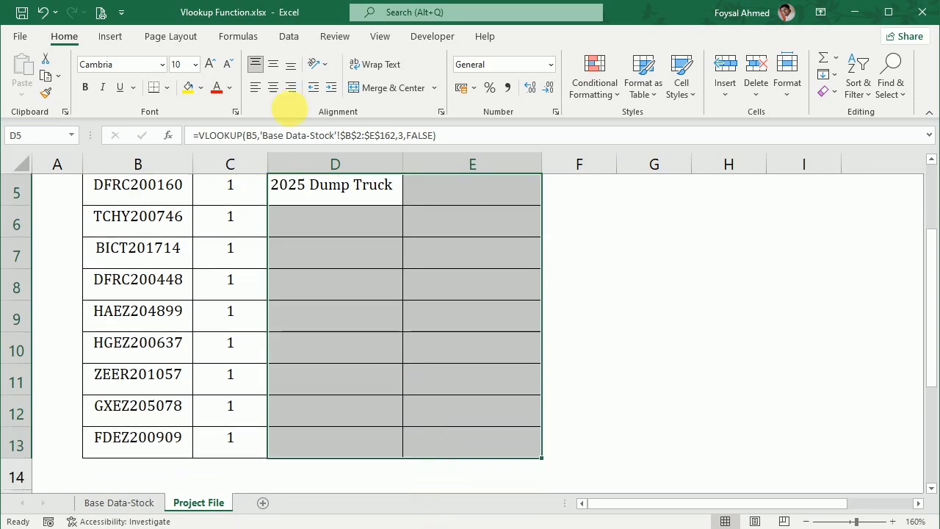
pyautogui.click(273, 64)
pyautogui.click(273, 90)
pyautogui.scroll(1, 342, 329)
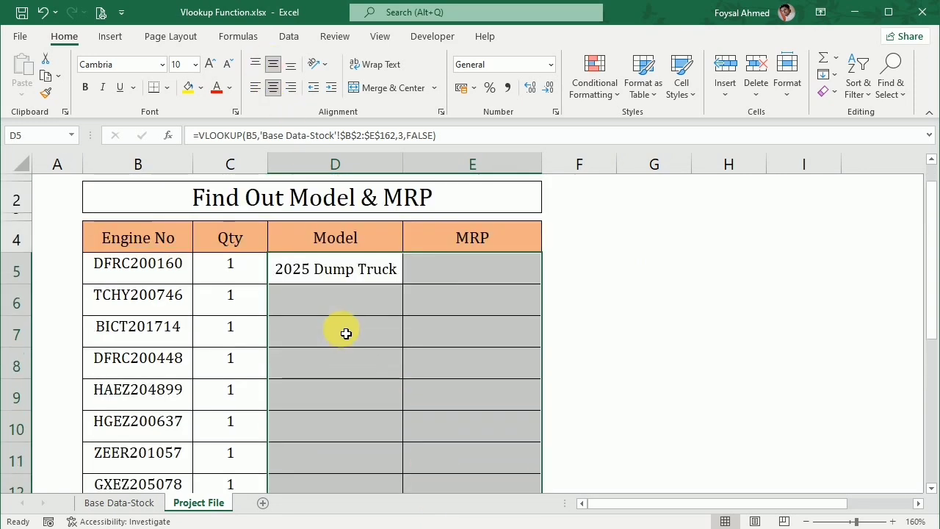
# Fill the D5 VLOOKUP formula down the Model column to the last engine number in row 13
pyautogui.click(428, 310)
pyautogui.click(396, 278)
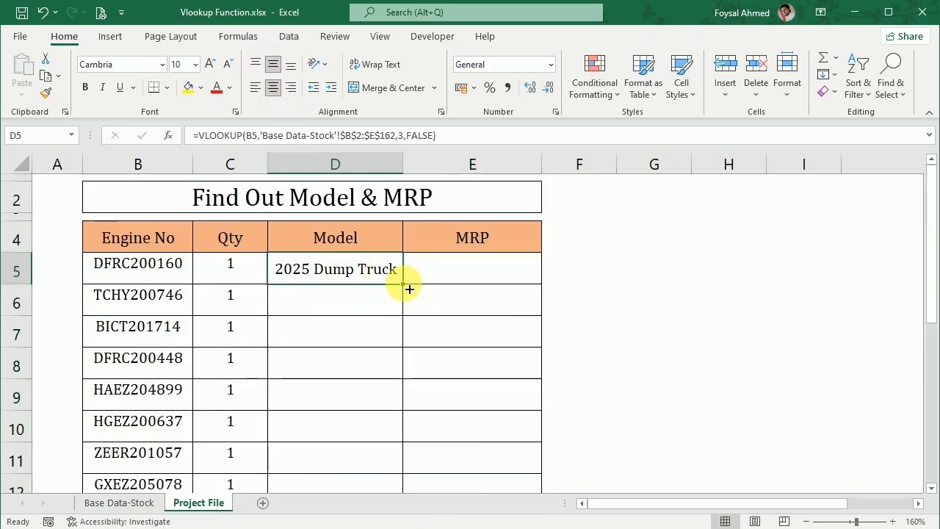
pyautogui.doubleClick(409, 289)
pyautogui.scroll(-2, 455, 316)
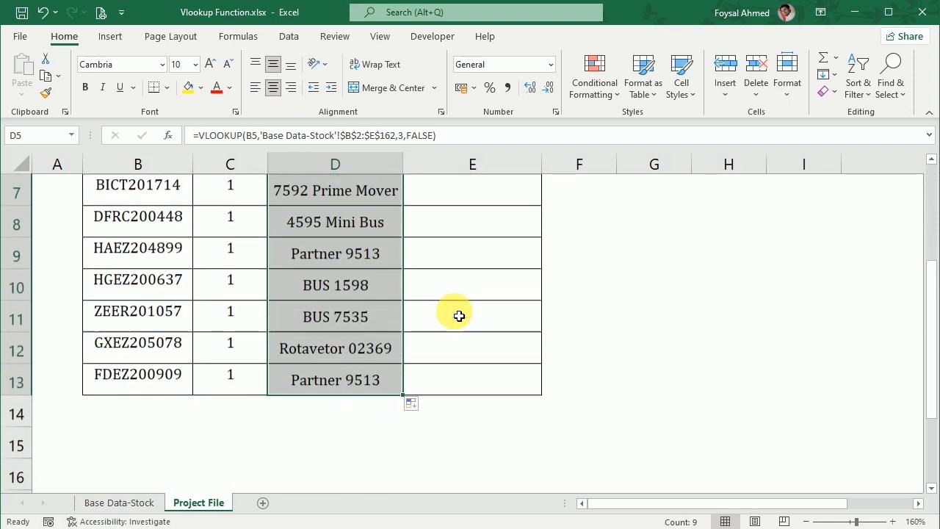
pyautogui.scroll(2, 445, 335)
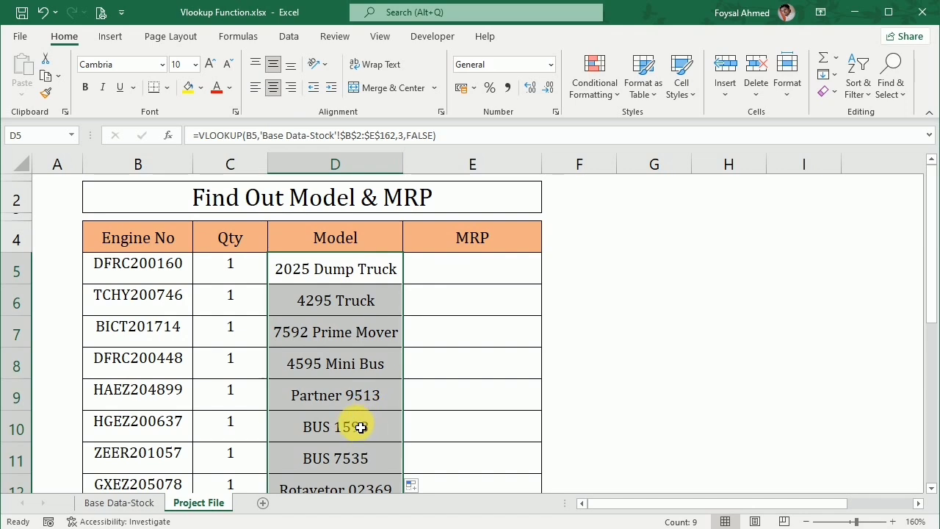
# Start a VLOOKUP formula in MRP cell E5 with B5 as the lookup value, and go to the Base Data-Stock sheet for the table array
pyautogui.click(486, 274)
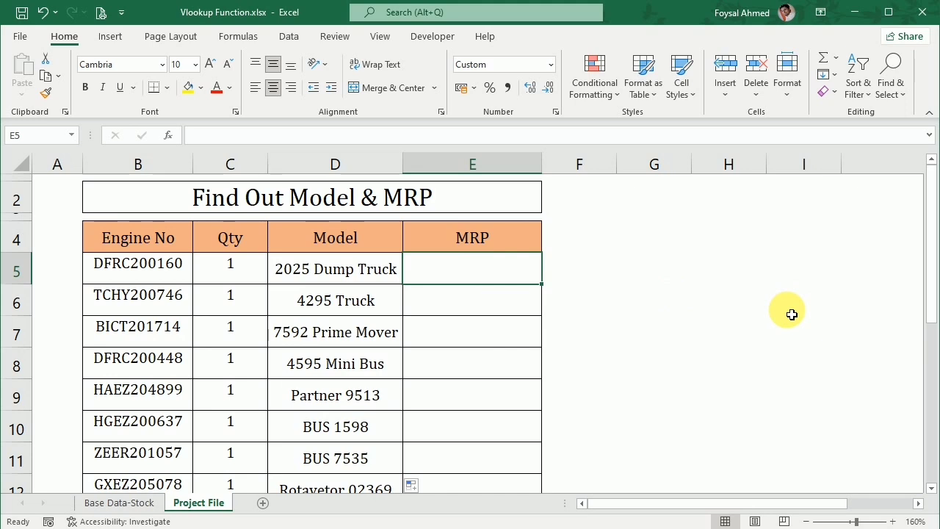
pyautogui.write('=vl')
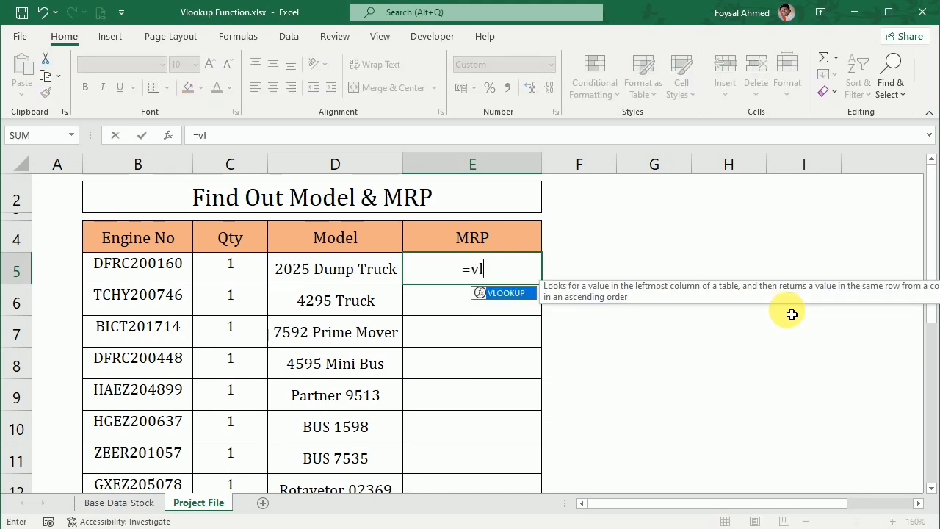
pyautogui.press('Tab')
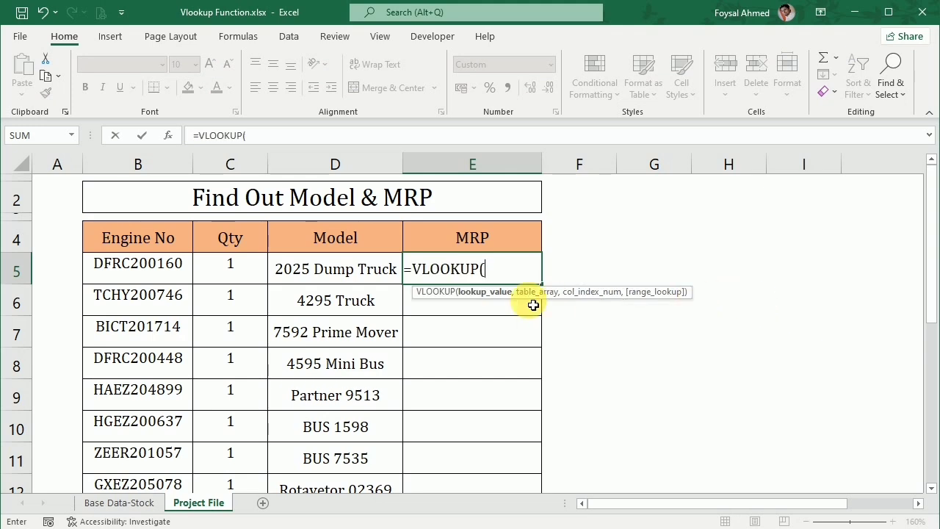
pyautogui.moveTo(571, 294); pyautogui.dragTo(732, 216)
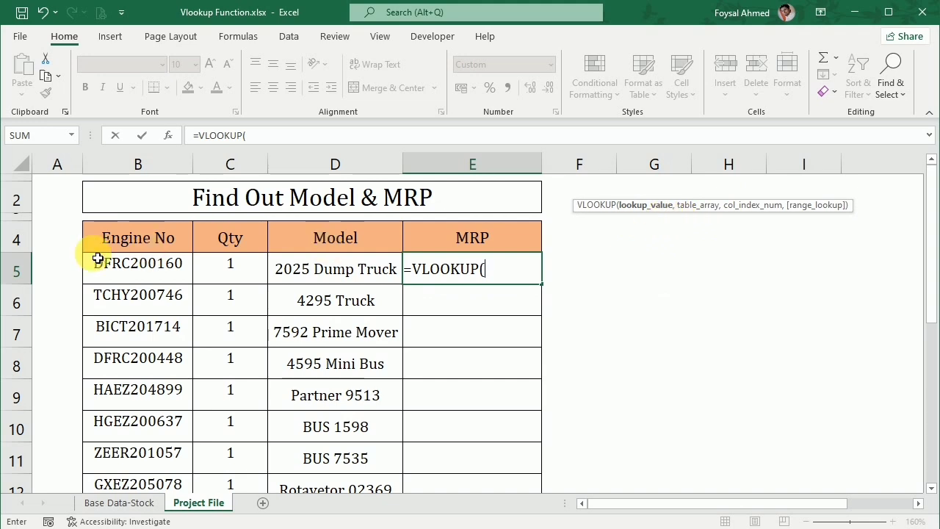
pyautogui.click(132, 268)
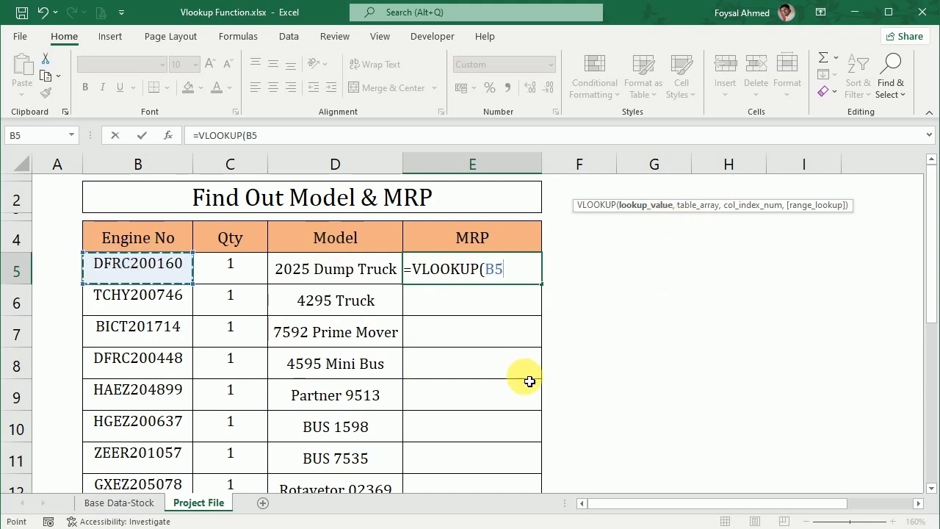
pyautogui.write(',')
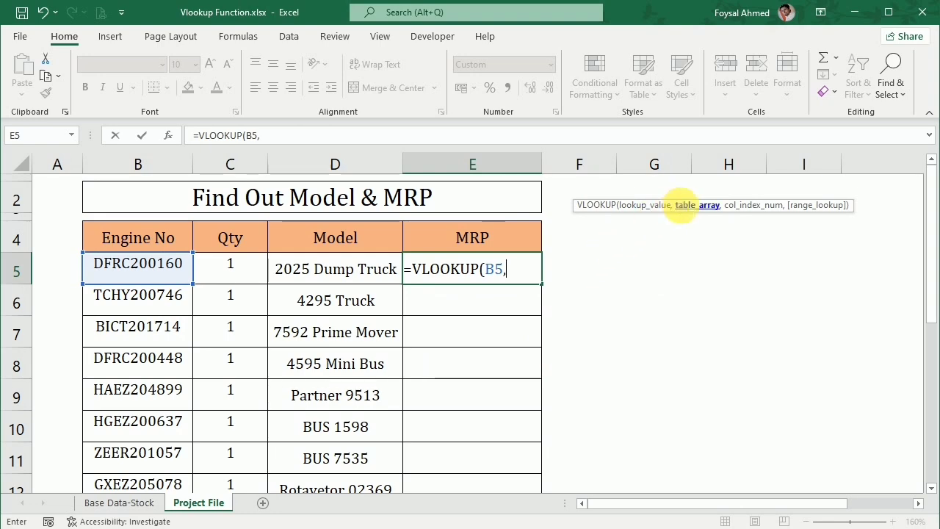
pyautogui.click(117, 505)
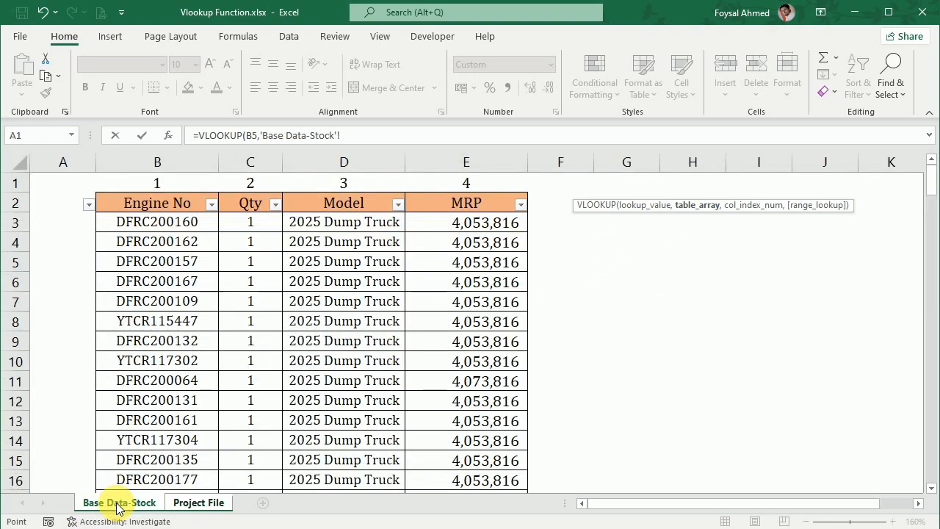
pyautogui.click(154, 208)
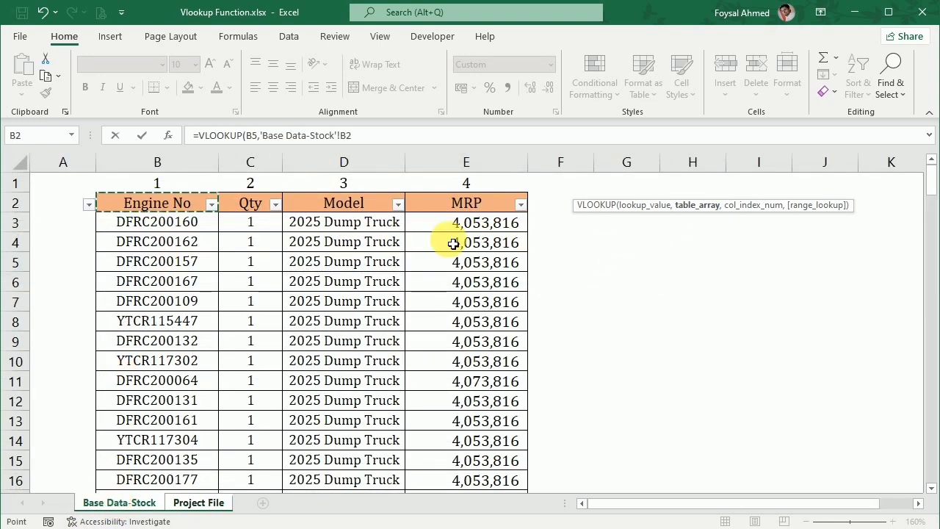
pyautogui.hotkey('shift', 'Right')
pyautogui.hotkey('shift', 'Right')
pyautogui.hotkey('shift', 'Right')
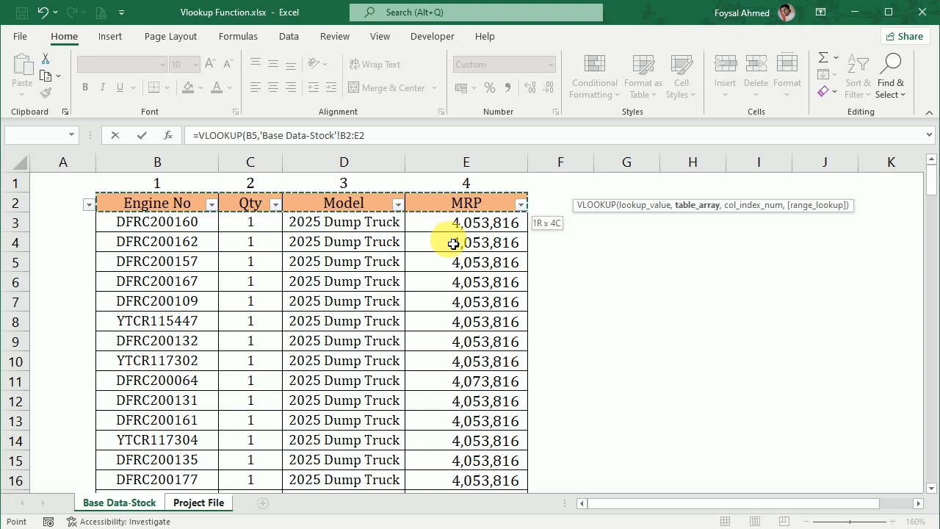
pyautogui.hotkey('ctrl', 'shift', 'Down')
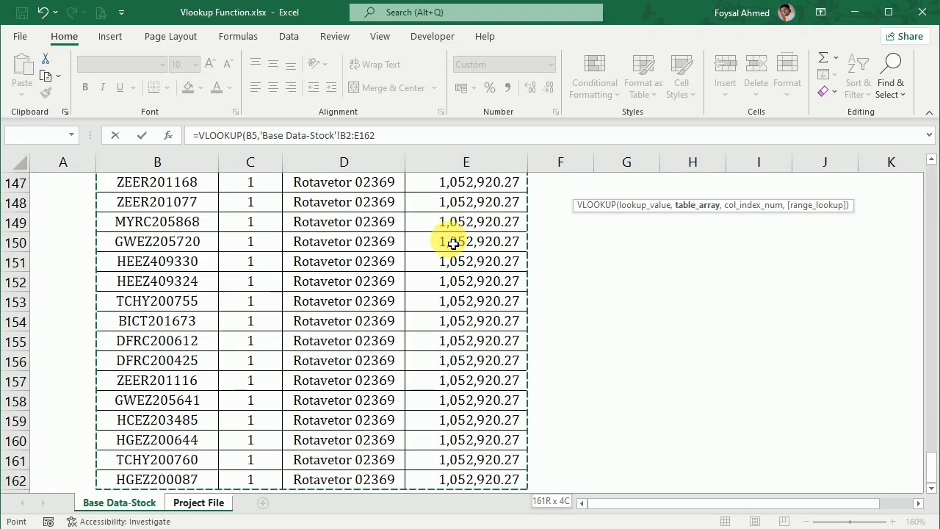
pyautogui.moveTo(929, 474); pyautogui.dragTo(917, 167)
pyautogui.click(424, 304)
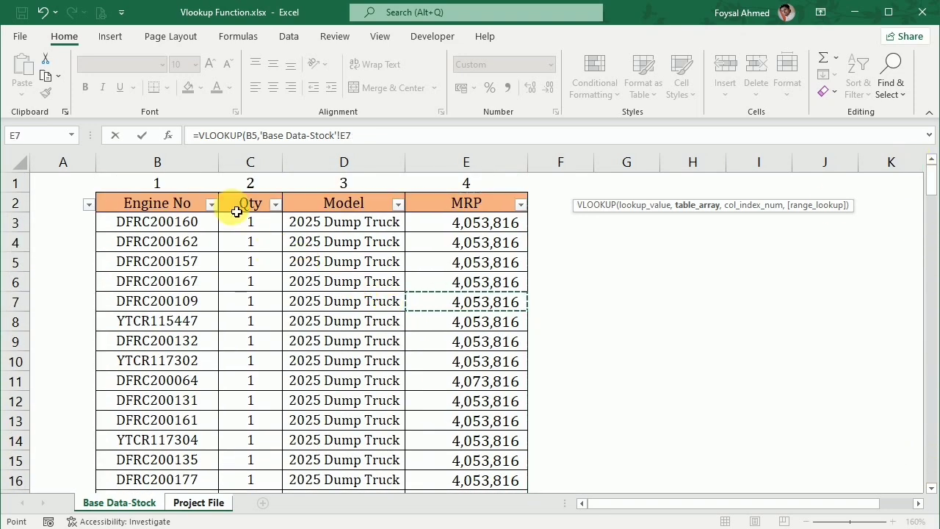
# Complete the E5 VLOOKUP with whole columns B:E as the table array, column index 4 and 0 for an exact match
pyautogui.moveTo(162, 164); pyautogui.dragTo(480, 205)
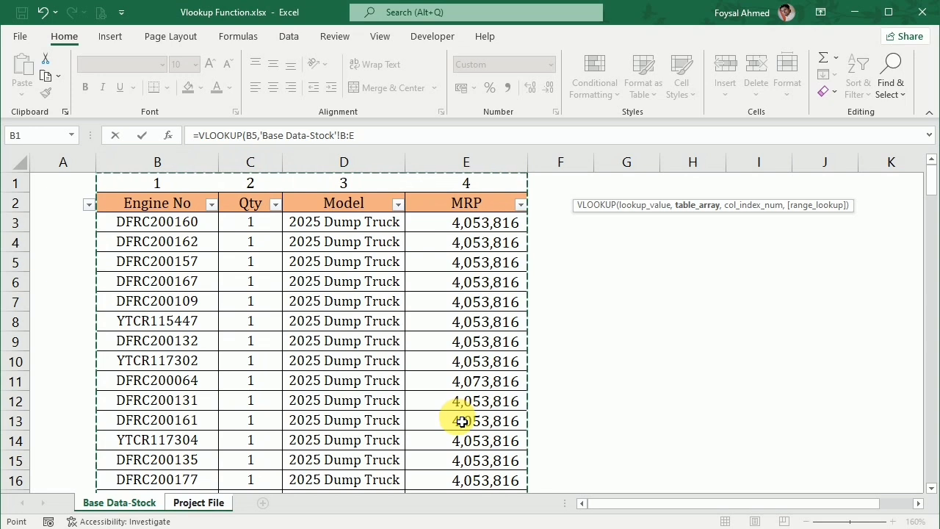
pyautogui.write(',4')
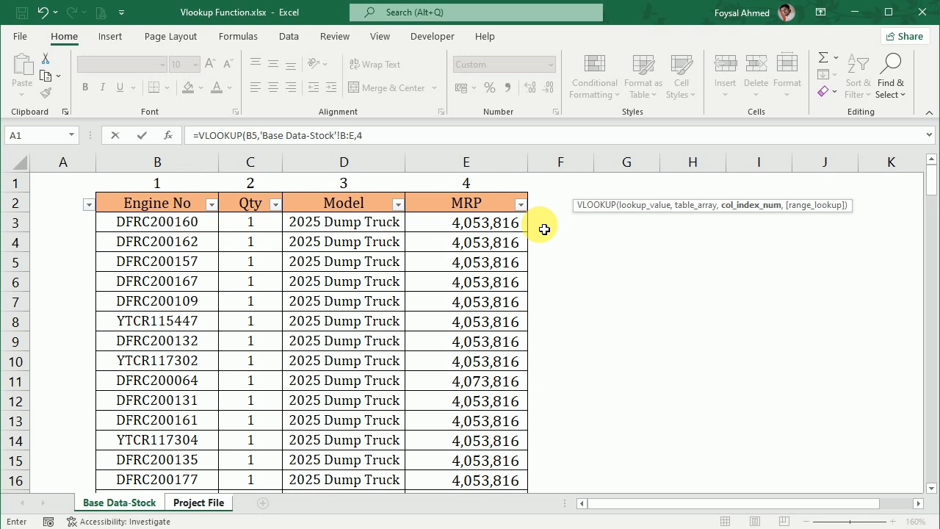
pyautogui.write(',')
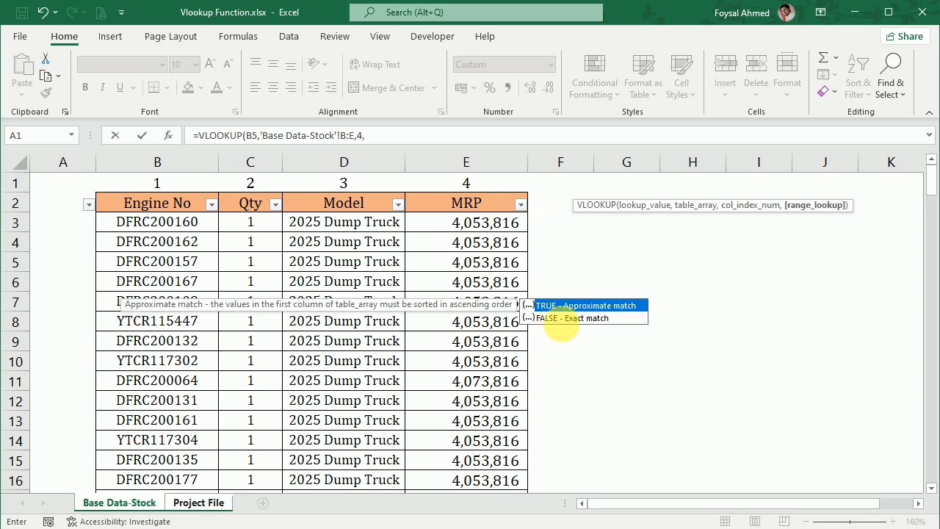
pyautogui.click(561, 320)
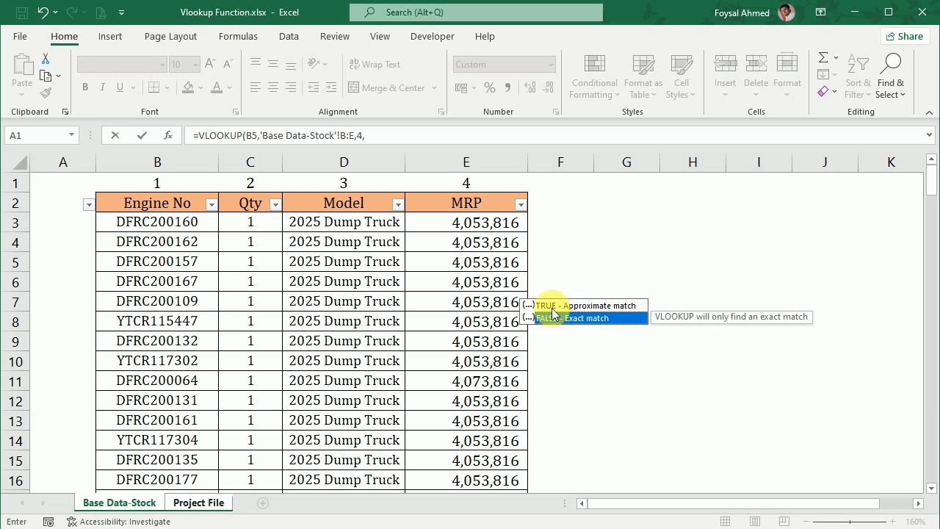
pyautogui.click(388, 140)
pyautogui.write('0')
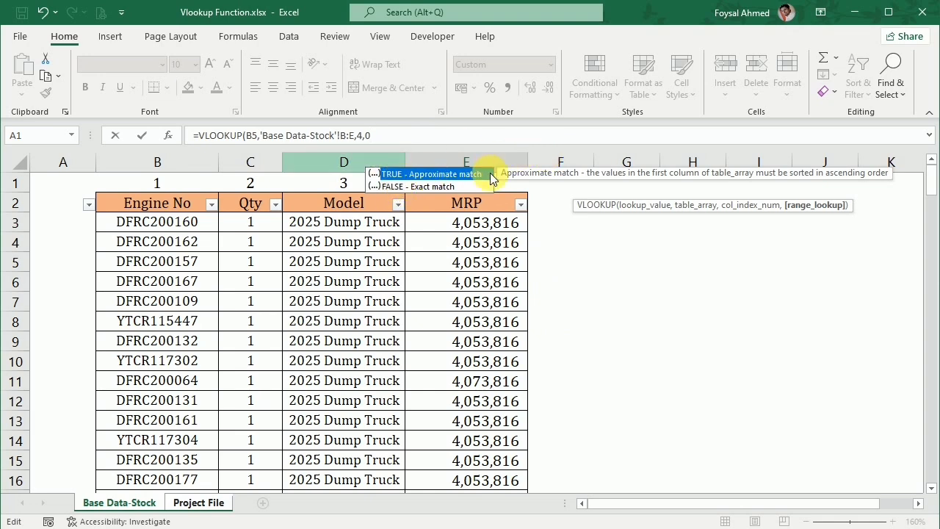
pyautogui.write(')')
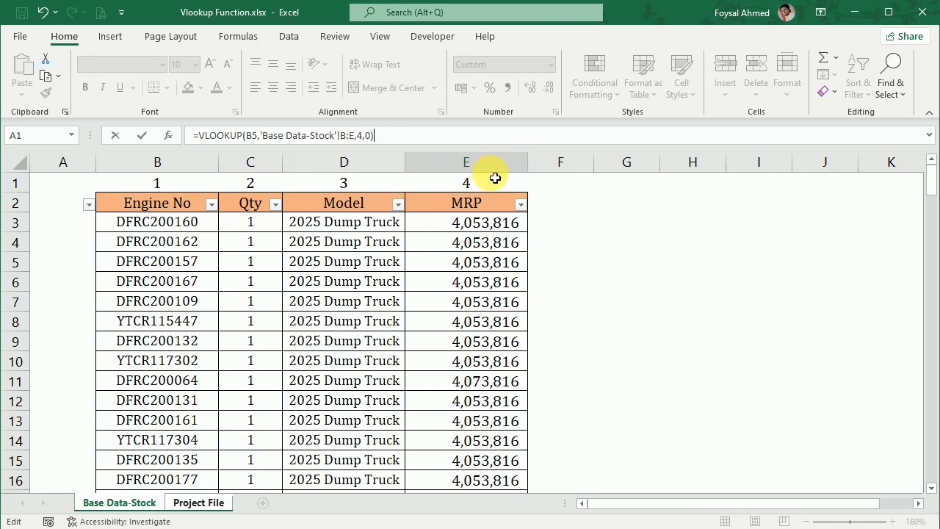
pyautogui.press('Return')
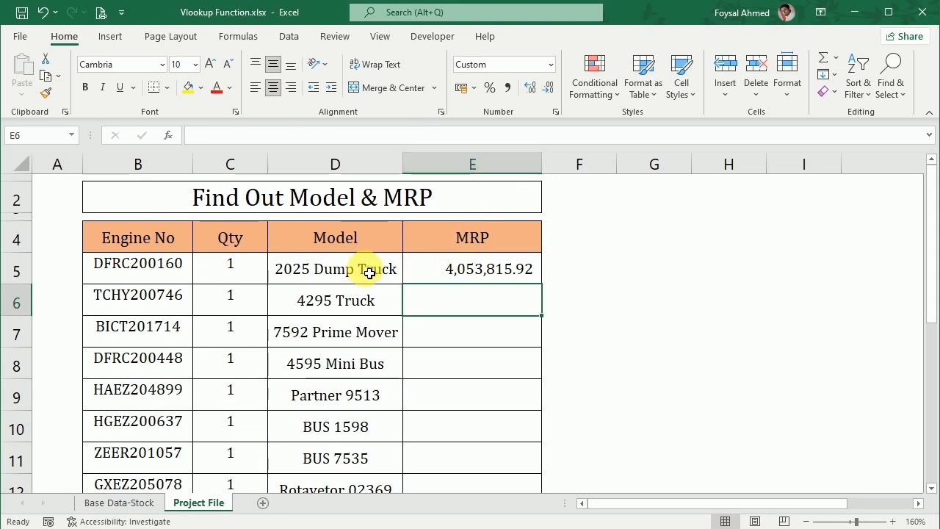
# Copy the engine number from B5 and filter the Engine No column of the Base Data-Stock sheet by it
pyautogui.click(161, 278)
pyautogui.moveTo(260, 137); pyautogui.dragTo(157, 138)
pyautogui.hotkey('ctrl', 'c')
pyautogui.click(253, 370)
pyautogui.click(132, 502)
pyautogui.click(211, 204)
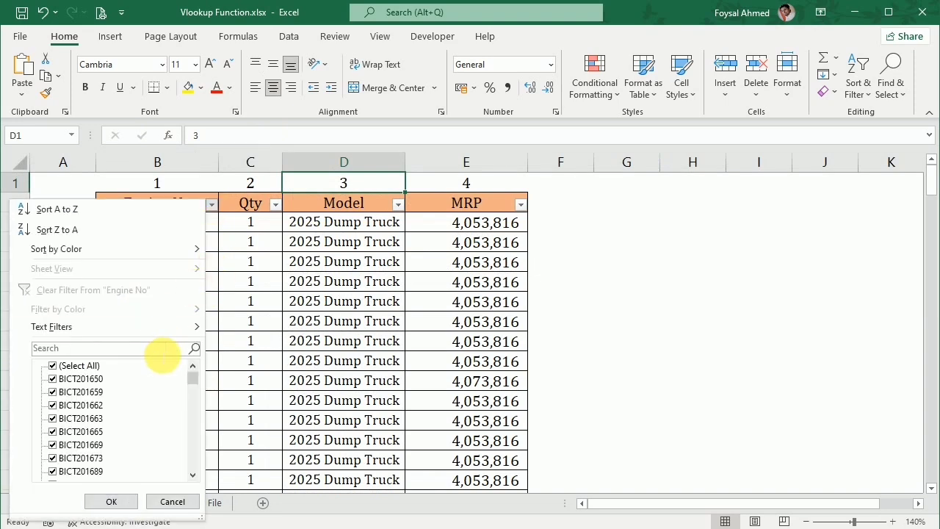
pyautogui.press('Return')
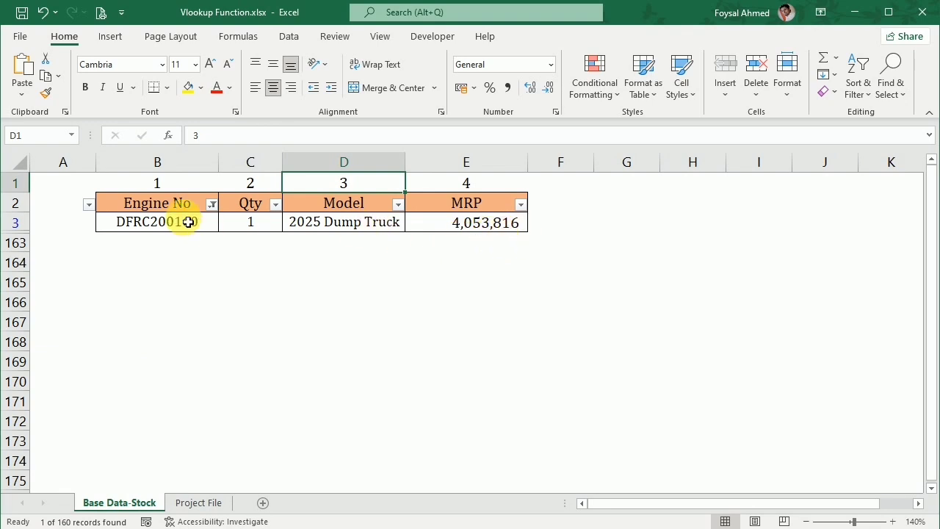
# Return to the Project File sheet and show the MRP in E5 without decimals
pyautogui.click(204, 502)
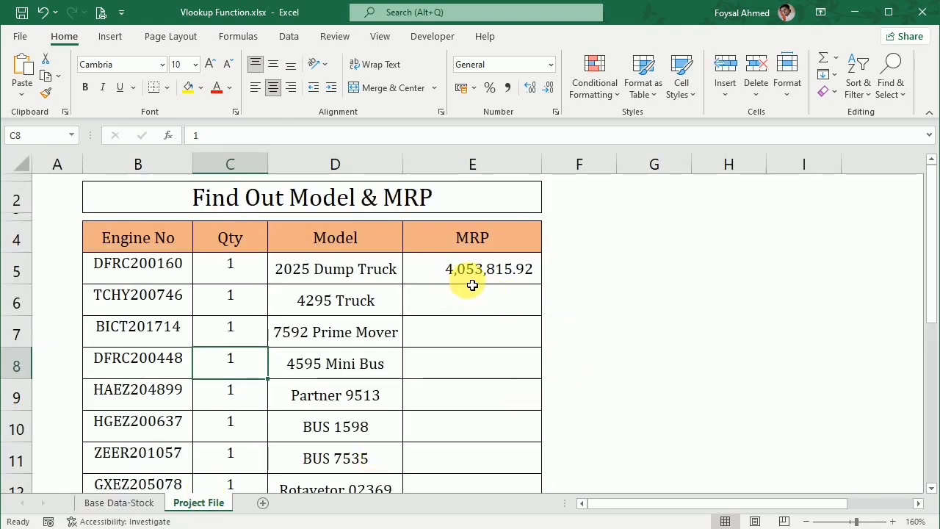
pyautogui.click(509, 280)
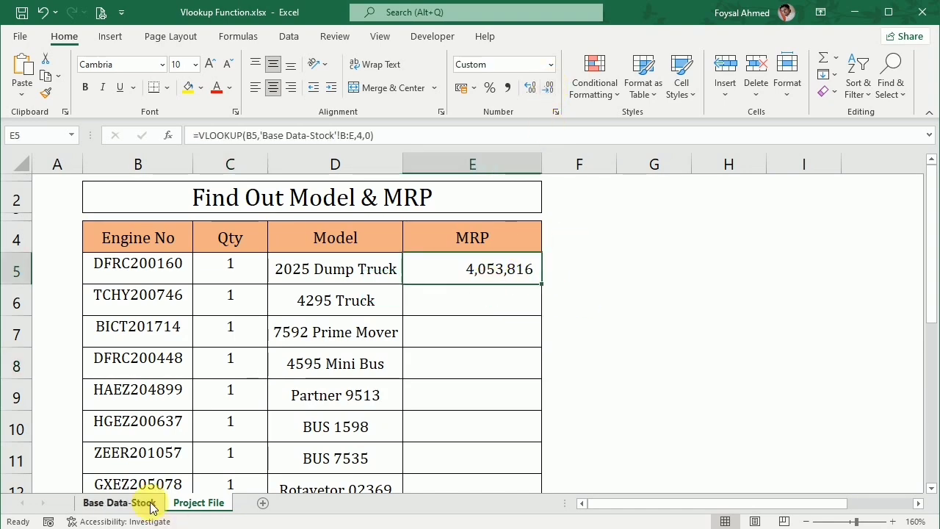
# Clear the Engine No filter on the Base Data-Stock sheet and return to the Project File sheet
pyautogui.click(126, 505)
pyautogui.click(211, 204)
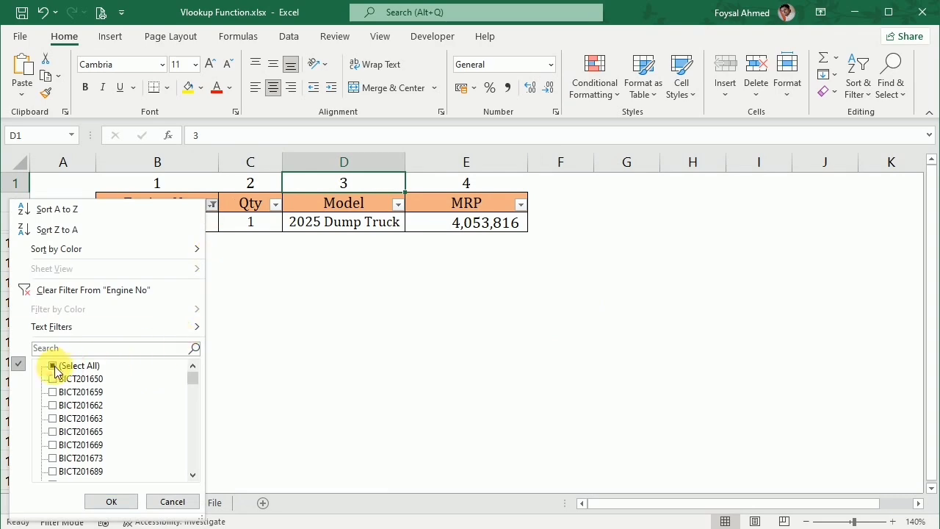
pyautogui.click(60, 292)
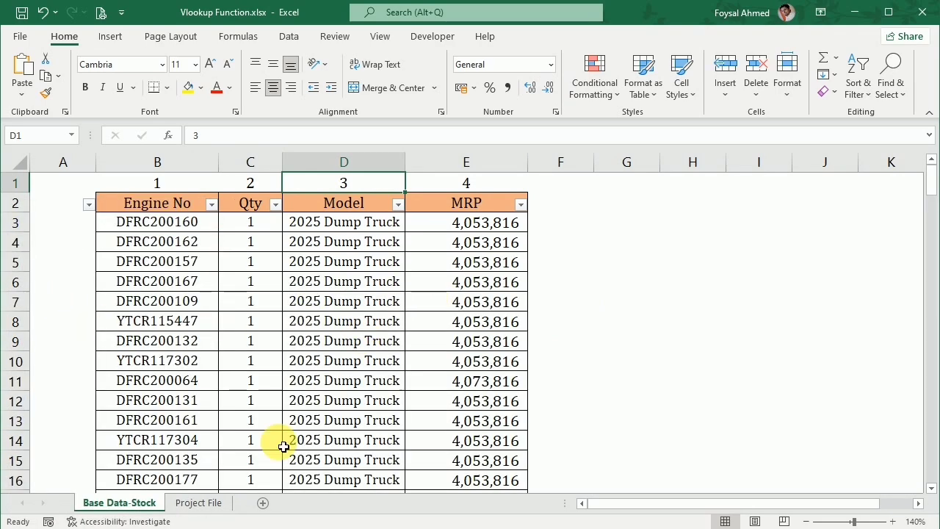
pyautogui.click(204, 501)
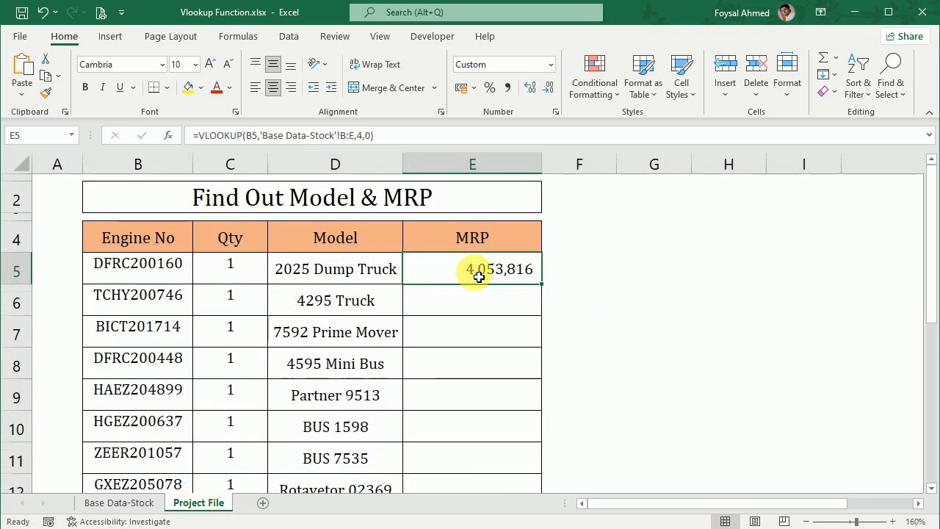
# Fill the MRP formula from E5 down to E13 and check the MRP values against the engine numbers
pyautogui.doubleClick(546, 288)
pyautogui.scroll(-4, 548, 301)
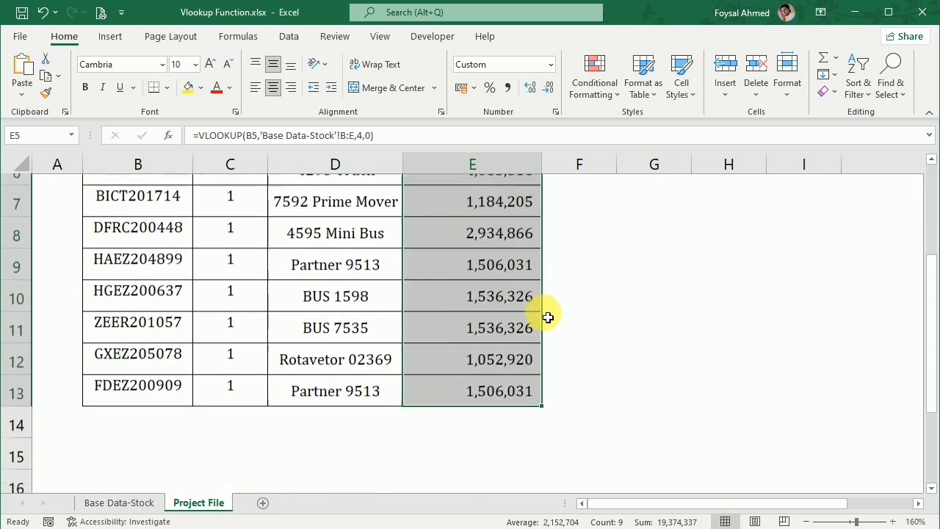
pyautogui.scroll(4, 544, 325)
pyautogui.scroll(-1, 546, 327)
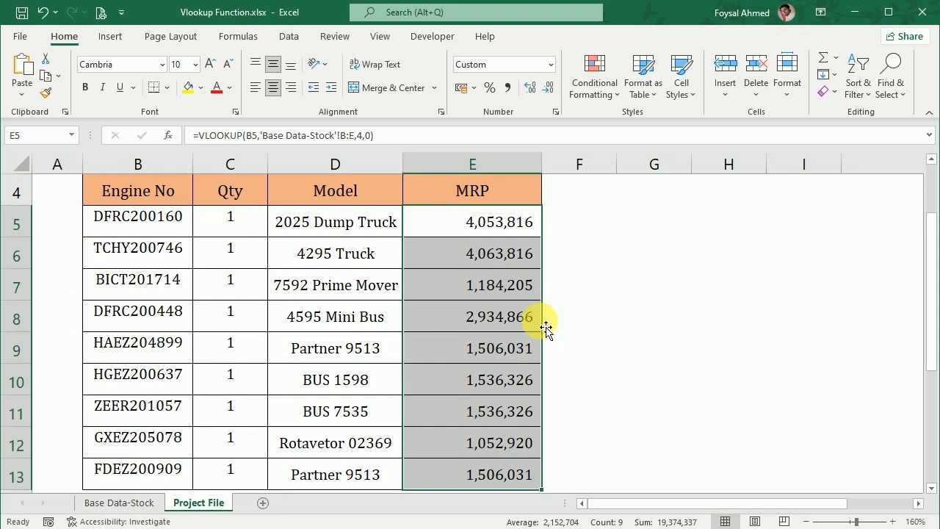
pyautogui.scroll(-1, 546, 328)
pyautogui.scroll(1, 379, 377)
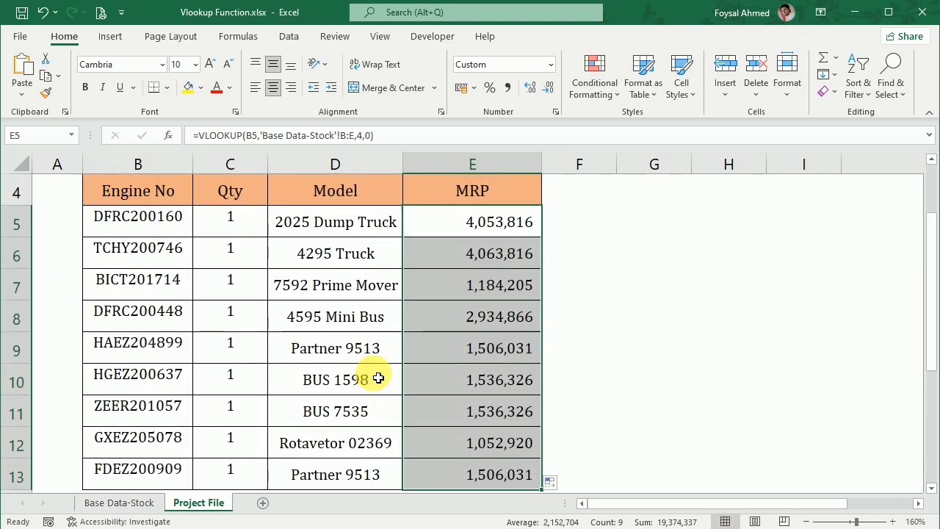
pyautogui.moveTo(178, 216); pyautogui.dragTo(137, 475)
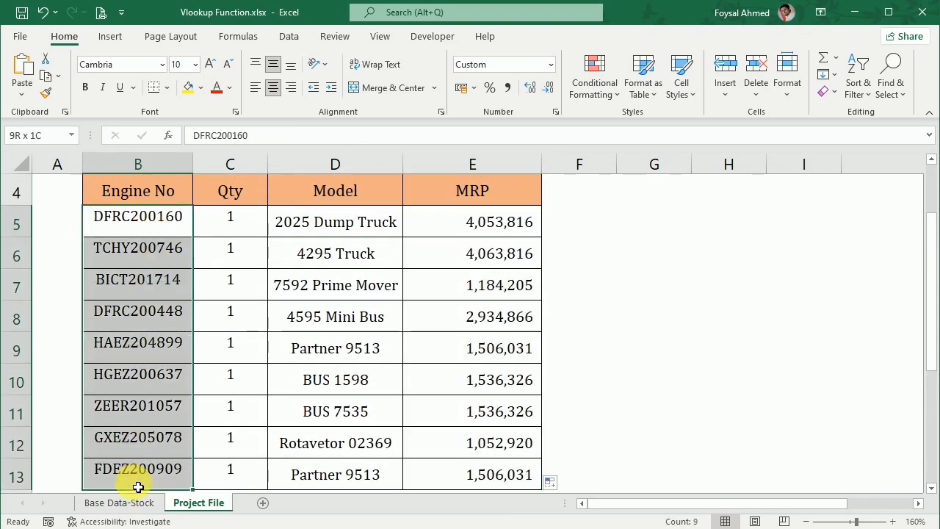
# Total the MRP values of E5:E13 in cell E14 with AutoSum
pyautogui.moveTo(486, 228); pyautogui.dragTo(502, 409)
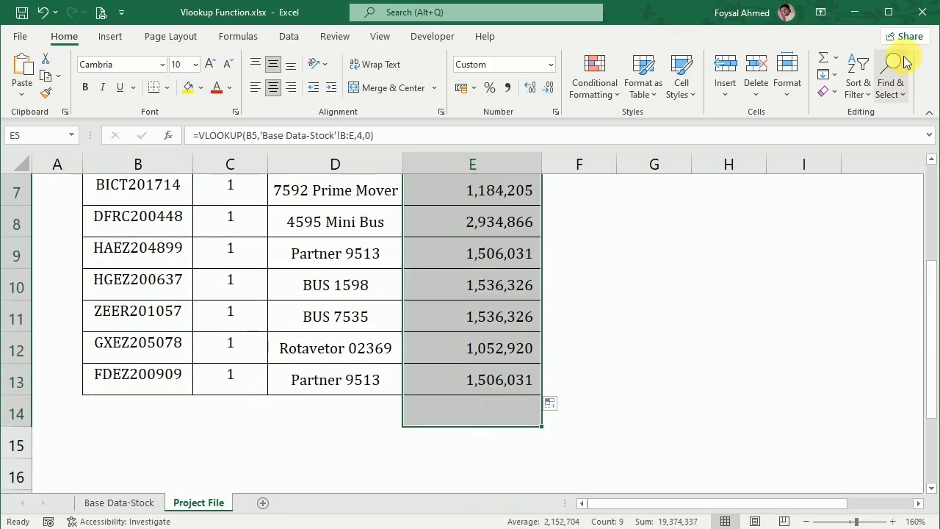
pyautogui.click(823, 65)
pyautogui.click(688, 432)
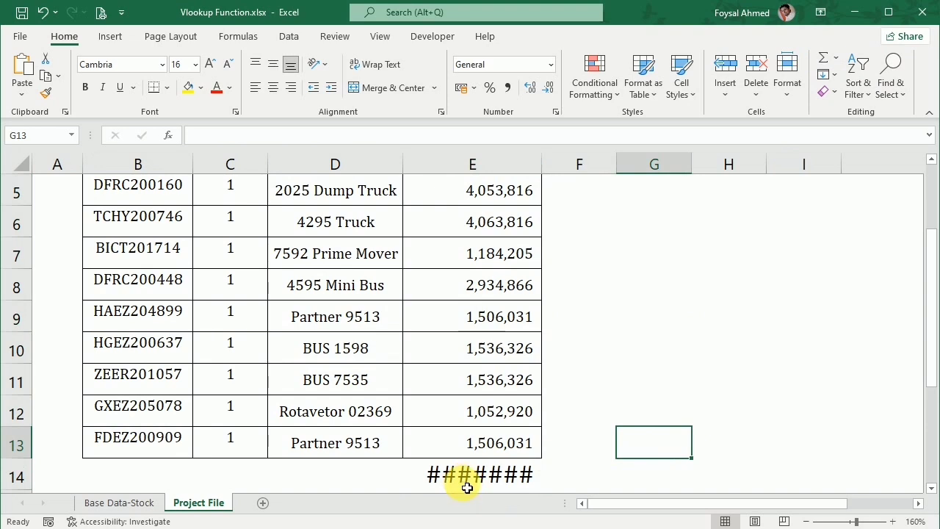
# Format the MRP total in E14 with font size 12 and a top and double bottom border
pyautogui.click(462, 474)
pyautogui.click(230, 64)
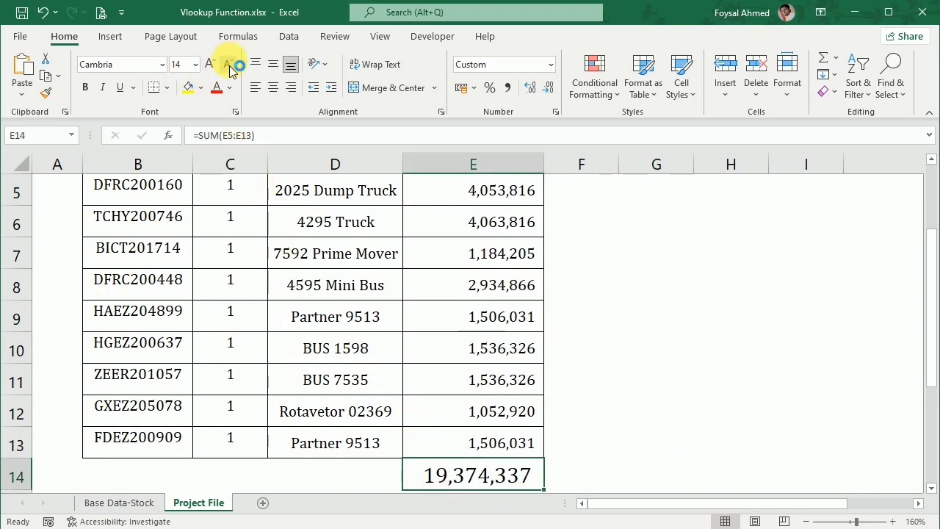
pyautogui.click(230, 65)
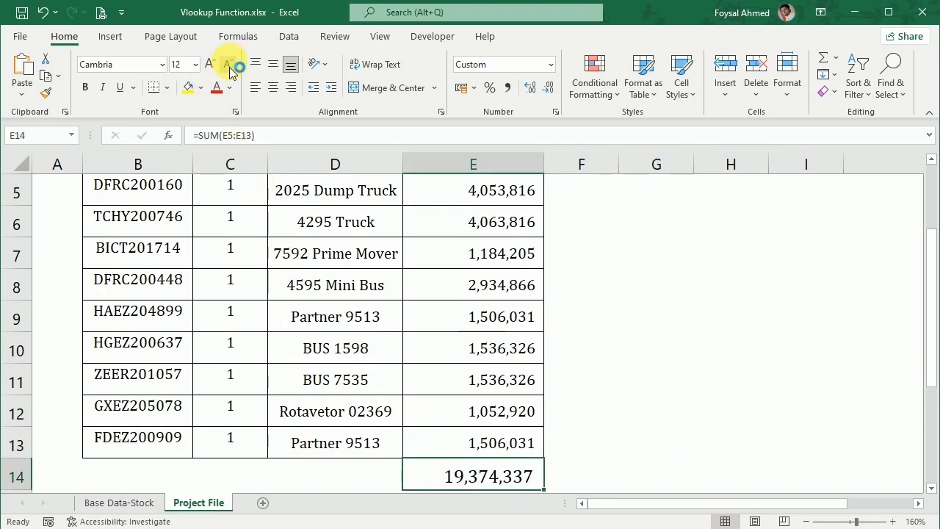
pyautogui.click(165, 90)
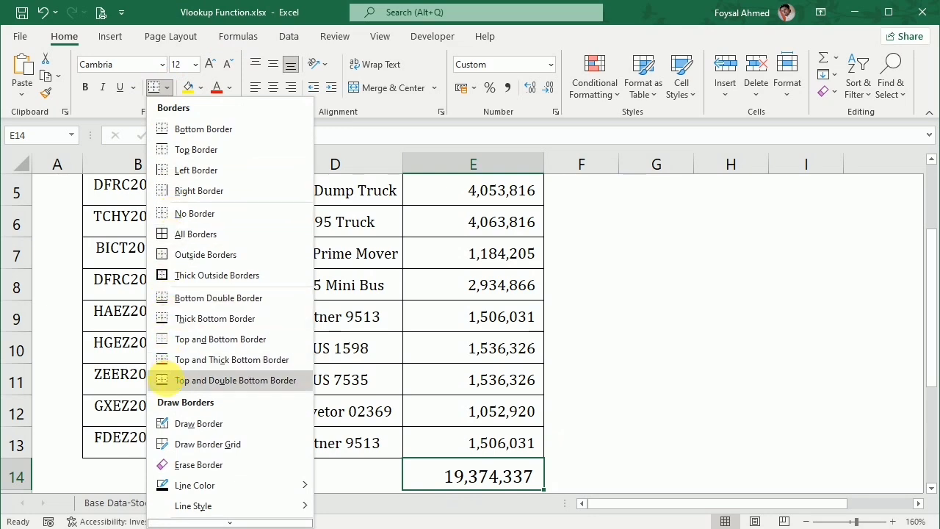
pyautogui.click(163, 380)
pyautogui.click(782, 470)
pyautogui.scroll(-2, 608, 384)
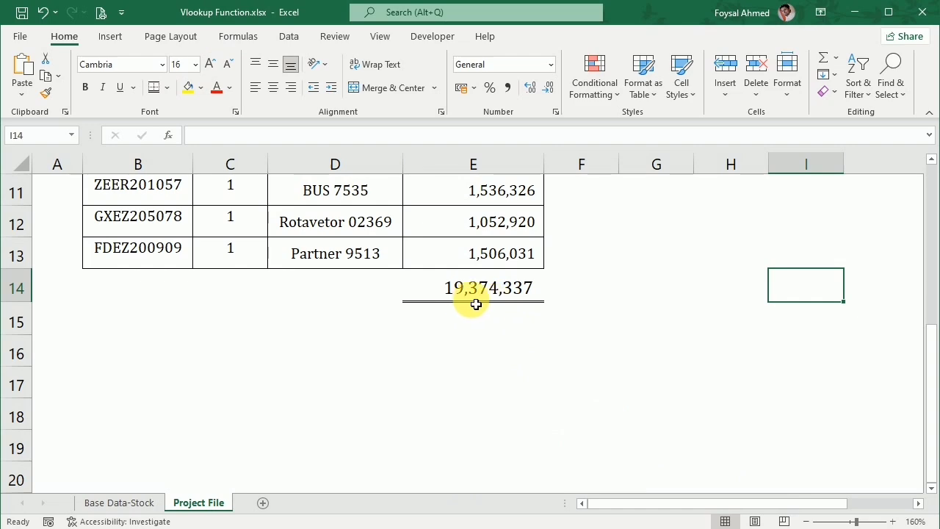
pyautogui.scroll(1, 502, 358)
pyautogui.scroll(5, 502, 358)
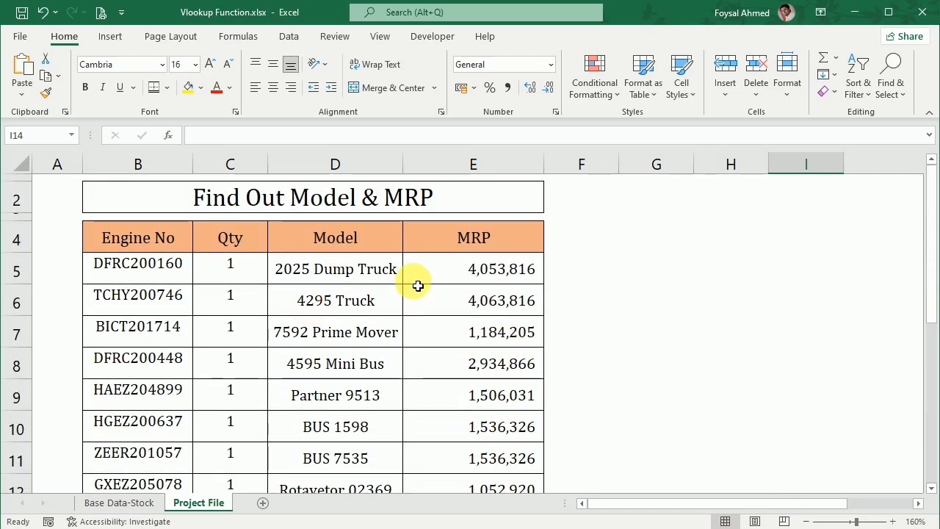
# Compare the range lookup arguments of the VLOOKUP formulas in D5 and E5, leaving both formulas as they are
pyautogui.click(361, 276)
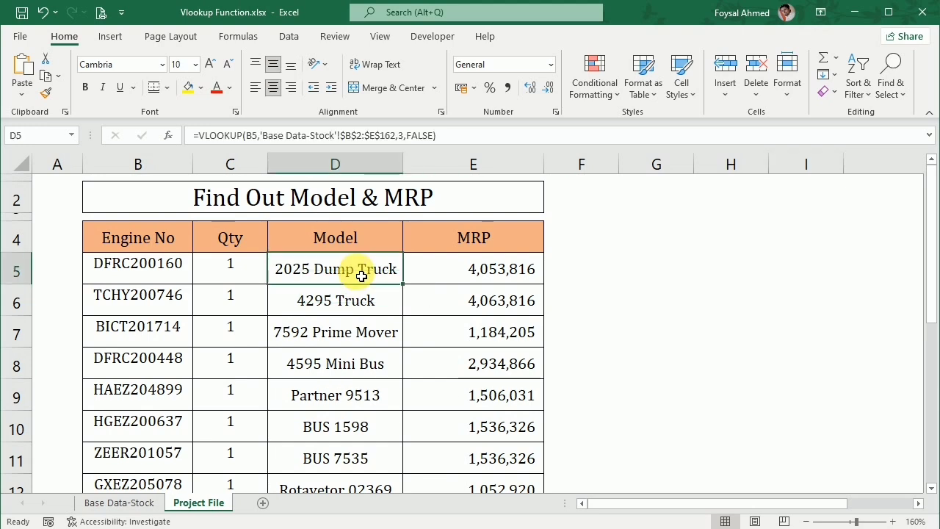
pyautogui.click(472, 276)
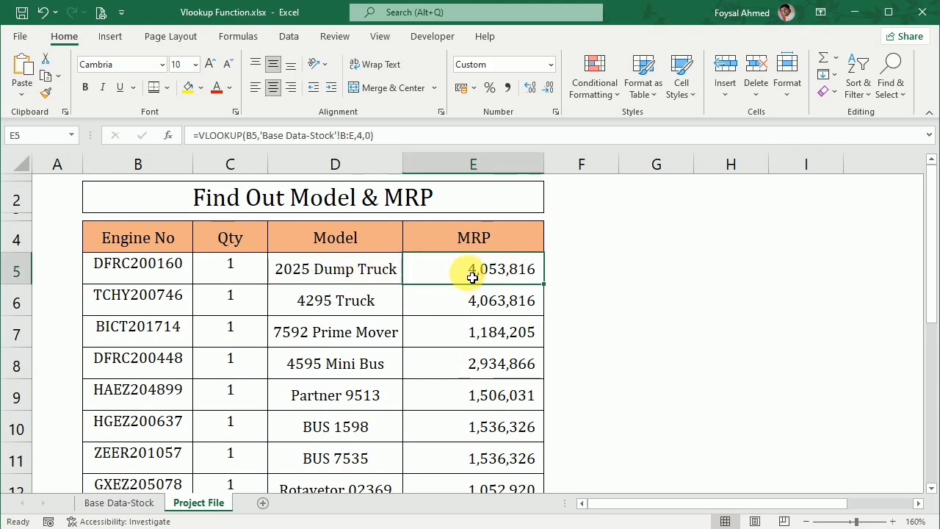
pyautogui.click(370, 136)
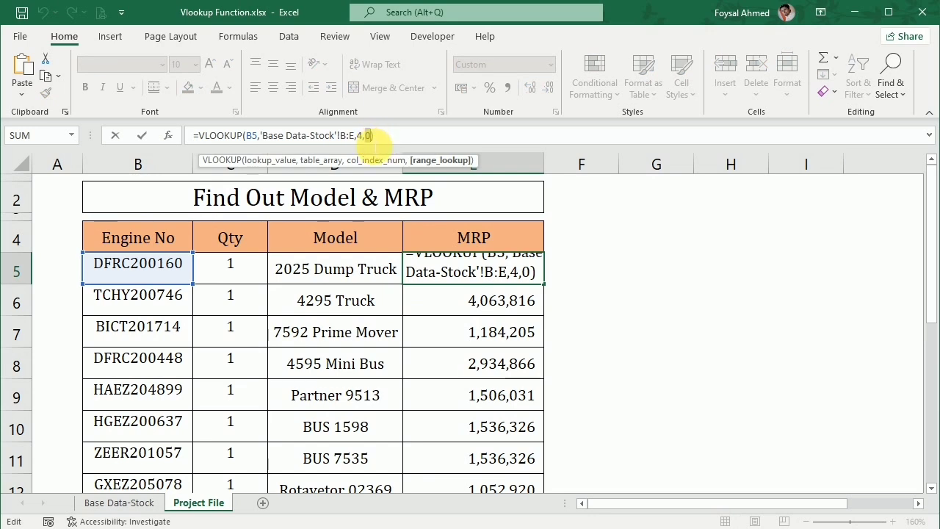
pyautogui.press('Return')
pyautogui.click(347, 269)
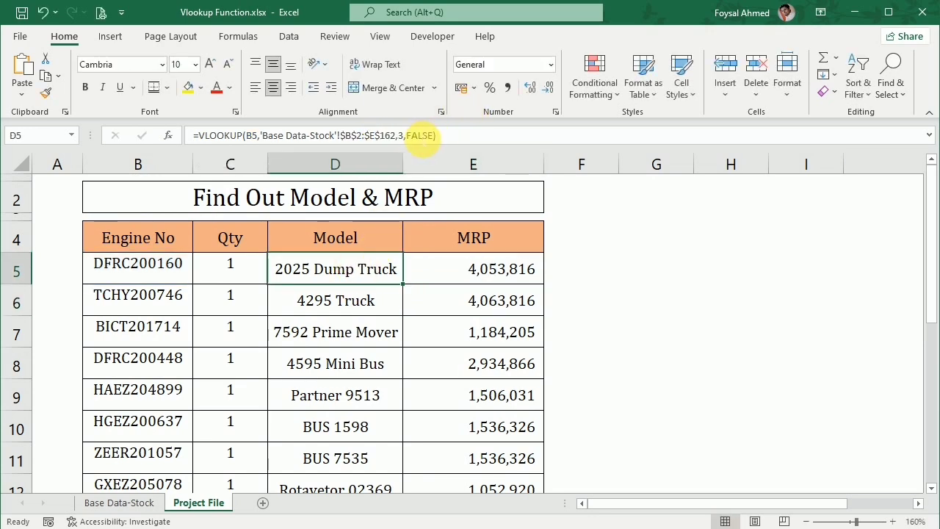
pyautogui.click(420, 136)
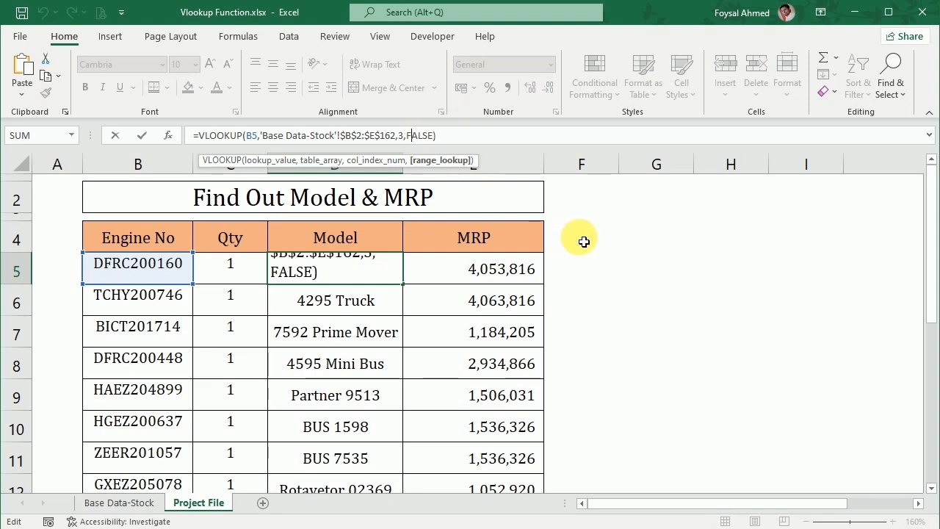
pyautogui.press('Return')
pyautogui.click(644, 331)
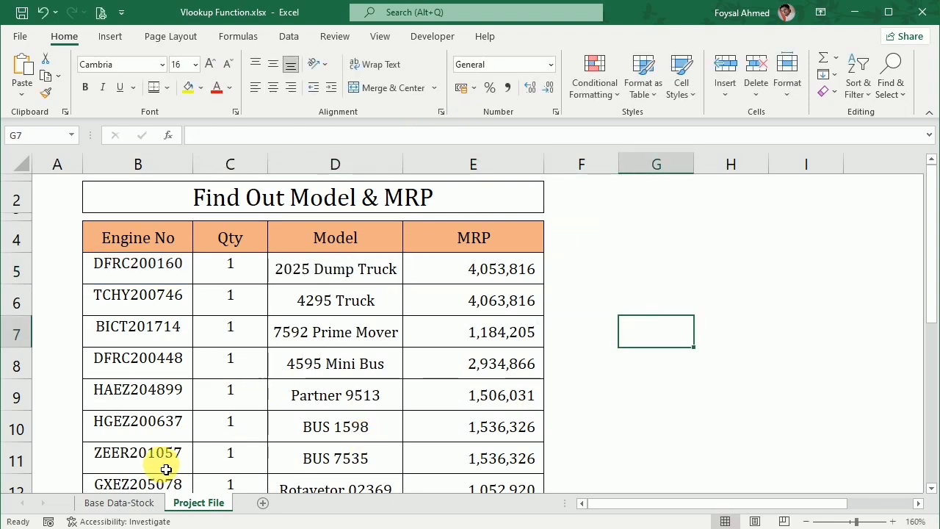
# Copy the table with its headers, B4:E13, from the Project File sheet
pyautogui.click(119, 502)
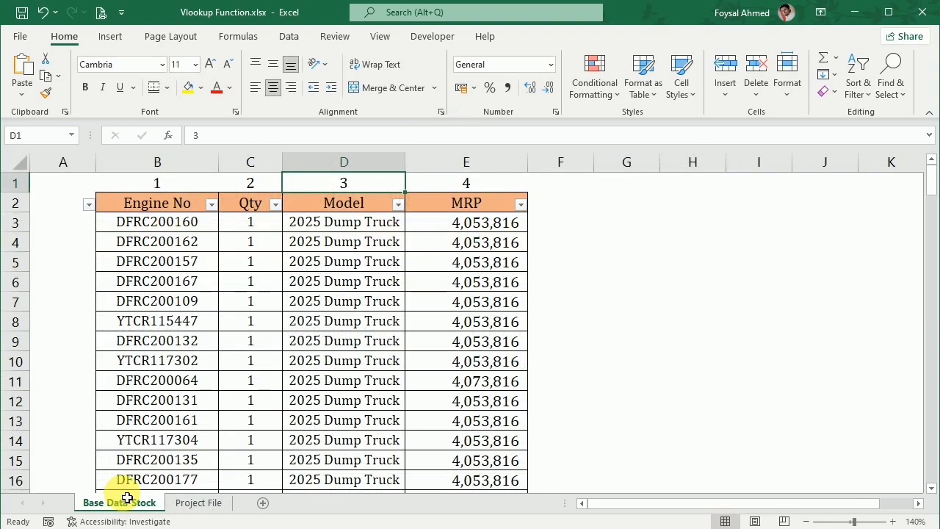
pyautogui.click(197, 504)
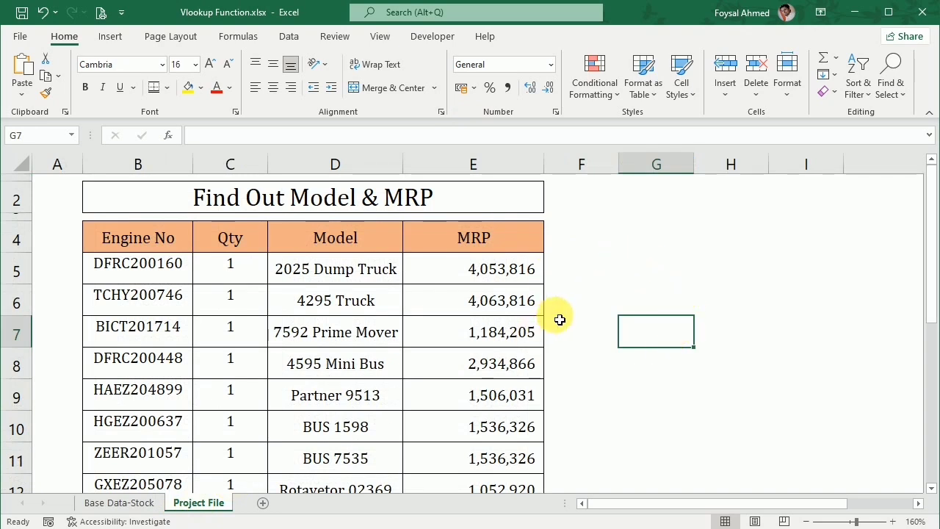
pyautogui.moveTo(132, 241); pyautogui.dragTo(470, 400)
pyautogui.moveTo(450, 453)
pyautogui.mouseDown()
pyautogui.moveTo(455, 517)
pyautogui.moveTo(454, 459)
pyautogui.mouseUp()
pyautogui.hotkey('ctrl', 'c')
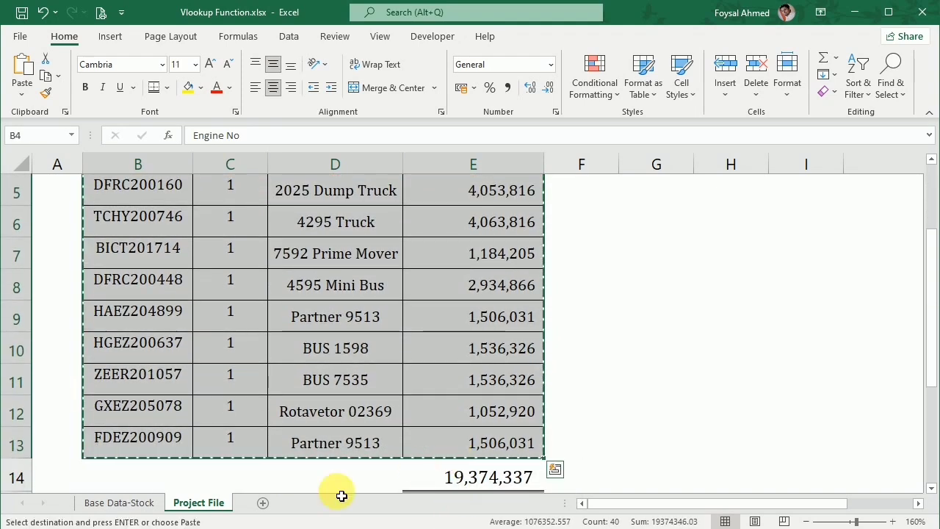
# Paste the copied table at G2 on the Base Data-Stock sheet and dismiss the circular reference warning
pyautogui.click(144, 503)
pyautogui.click(654, 223)
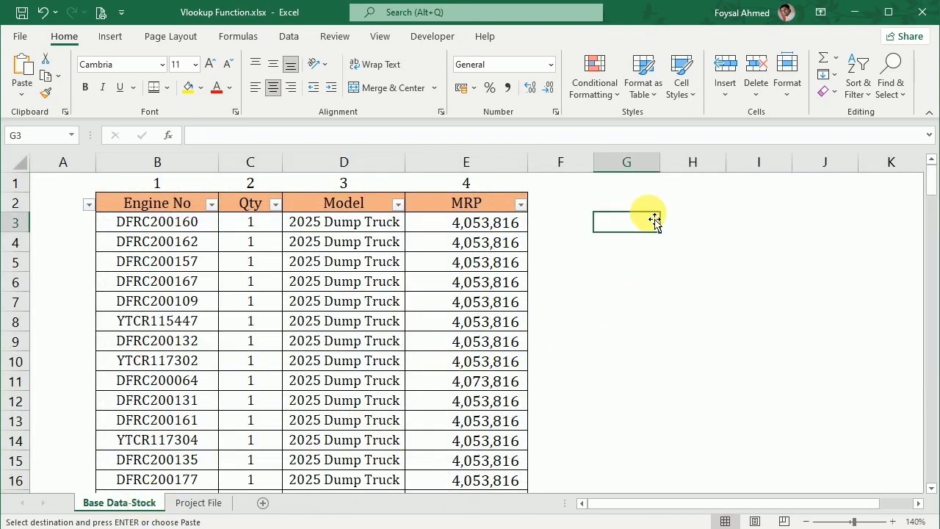
pyautogui.click(635, 205)
pyautogui.hotkey('ctrl', 'v')
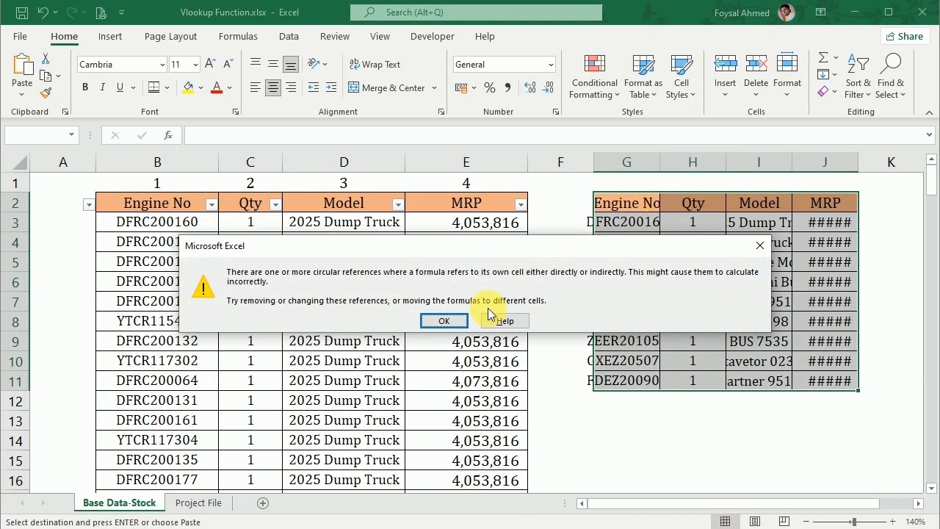
pyautogui.click(760, 246)
pyautogui.click(733, 266)
# Autofit columns G:J and clear the pasted Model and MRP formulas in I3:J11
pyautogui.moveTo(636, 163); pyautogui.dragTo(858, 163)
pyautogui.doubleClick(858, 162)
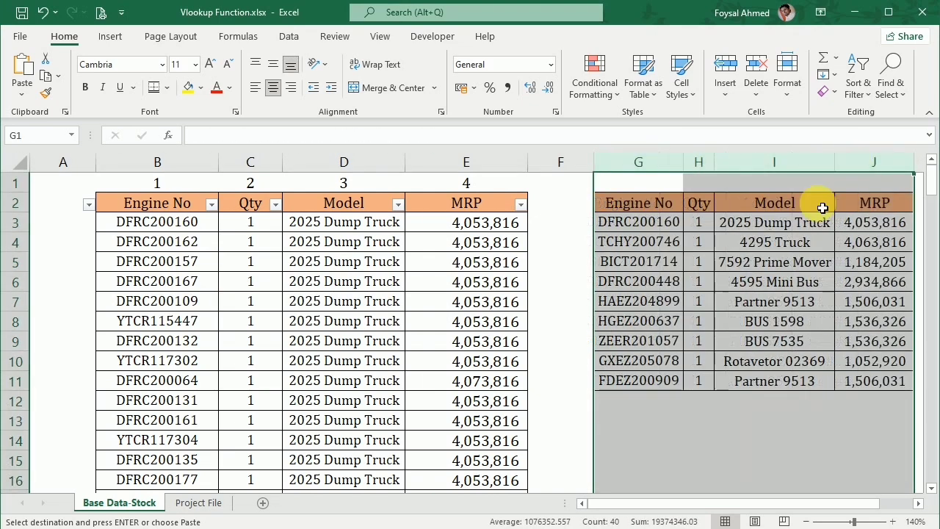
pyautogui.moveTo(804, 221); pyautogui.dragTo(885, 381)
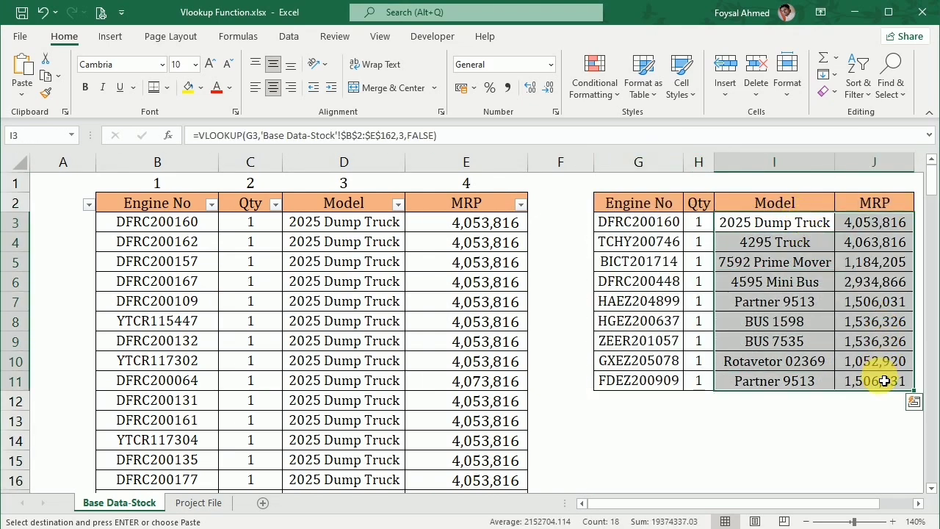
pyautogui.press('Delete')
# Examine the absolute table array reference in the D5 VLOOKUP formula on the Project File sheet
pyautogui.click(197, 502)
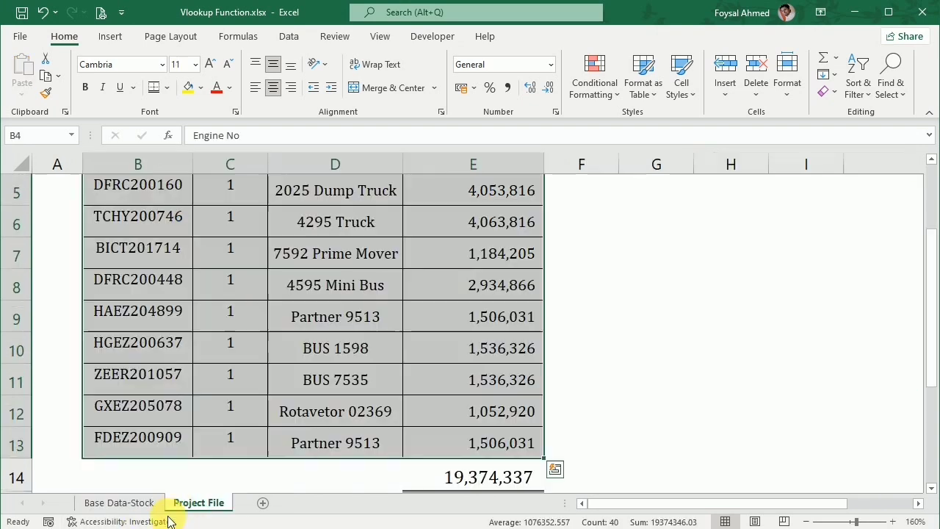
pyautogui.scroll(1, 439, 339)
pyautogui.click(331, 269)
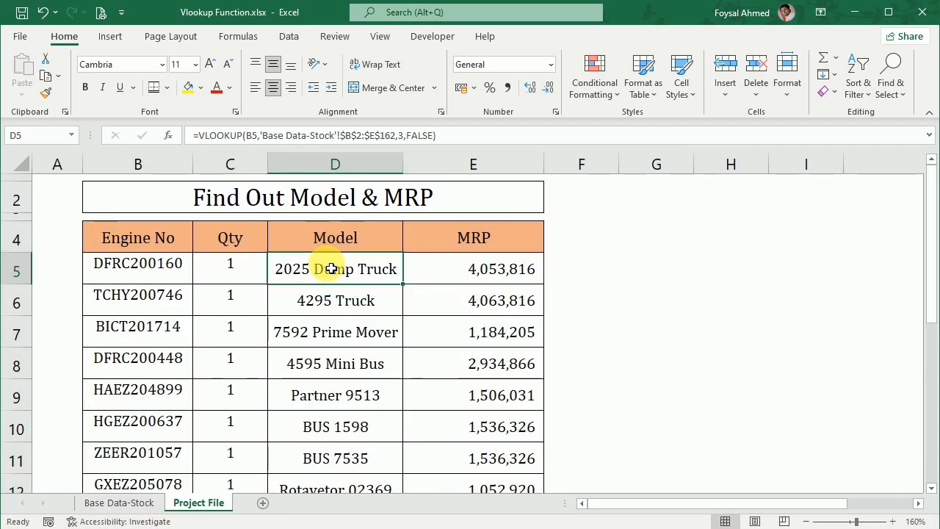
pyautogui.doubleClick(331, 269)
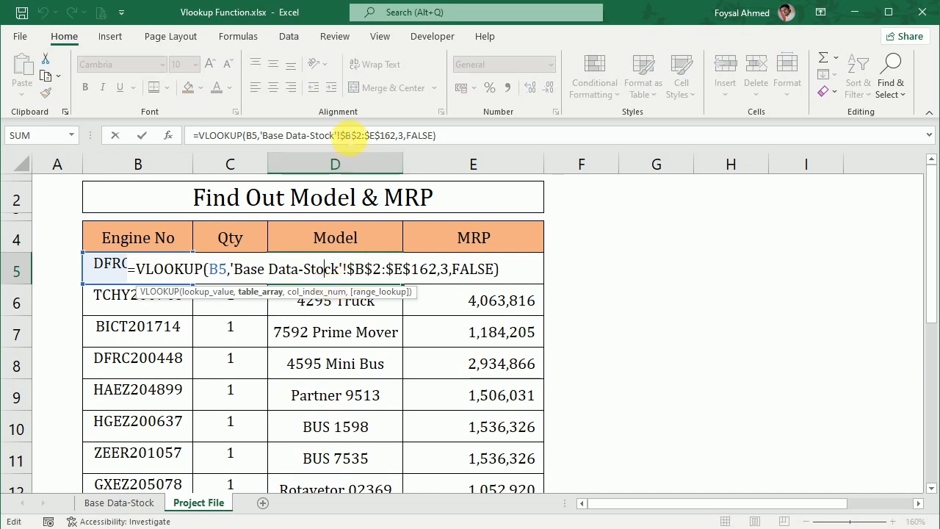
pyautogui.moveTo(340, 135); pyautogui.dragTo(398, 138)
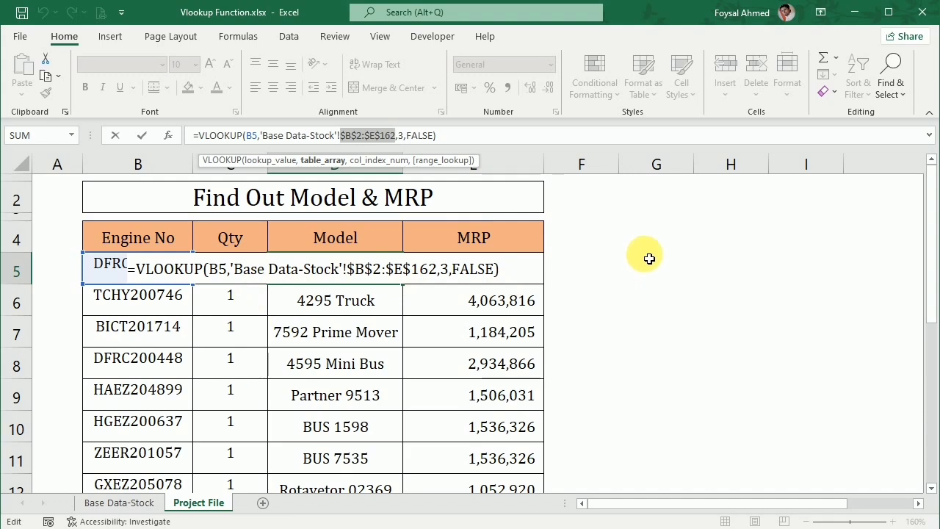
pyautogui.press('Return')
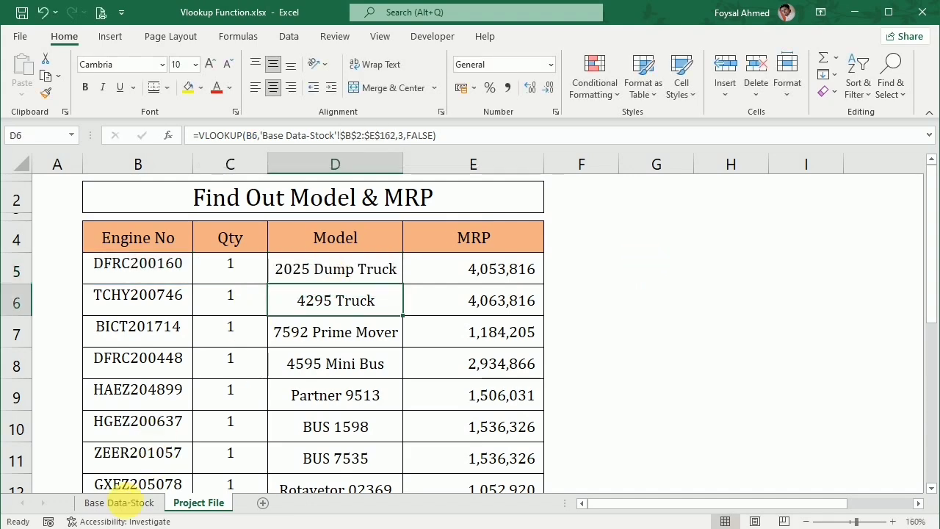
# On the Base Data-Stock sheet, start a VLOOKUP formula in I3 with G3 as the lookup value
pyautogui.click(130, 504)
pyautogui.click(733, 463)
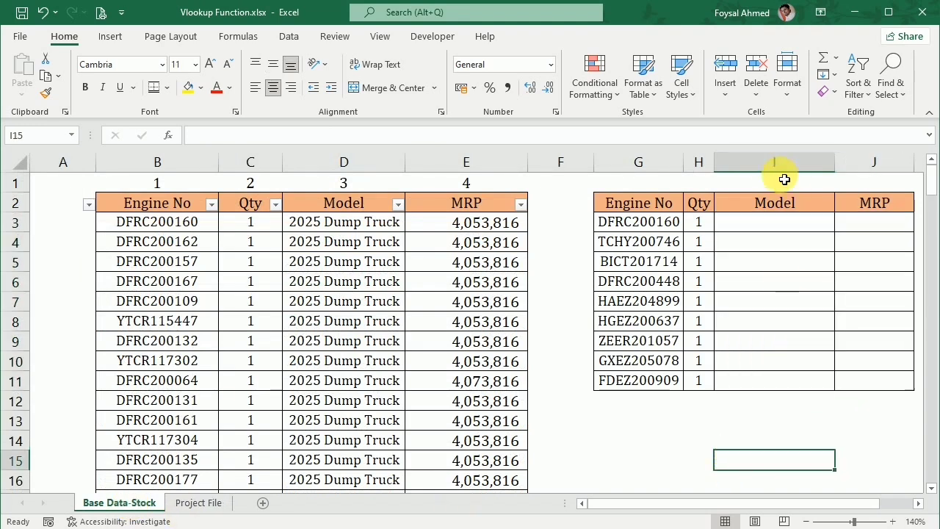
pyautogui.click(757, 225)
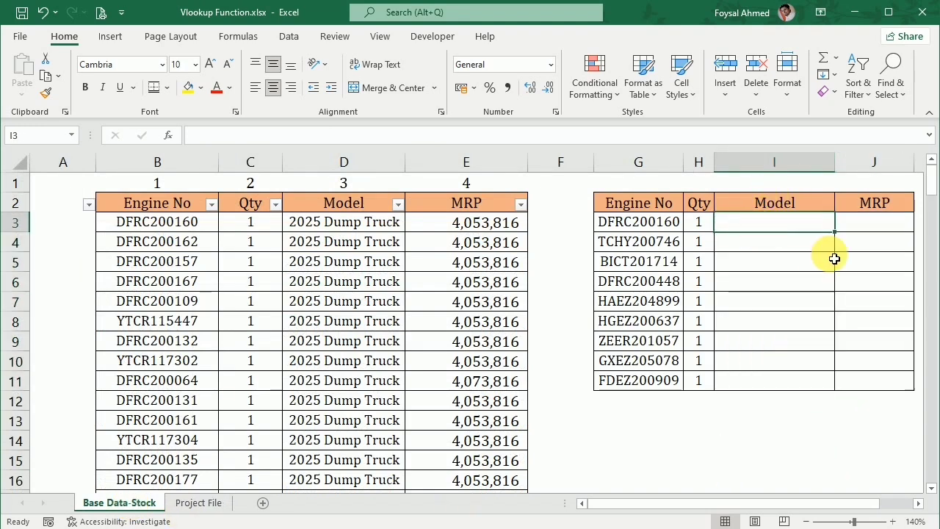
pyautogui.write('=vl')
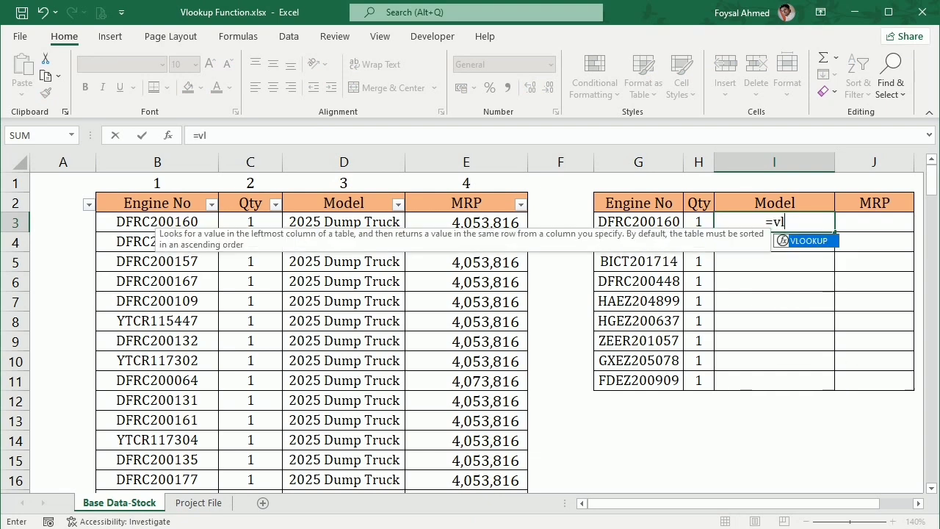
pyautogui.press('Tab')
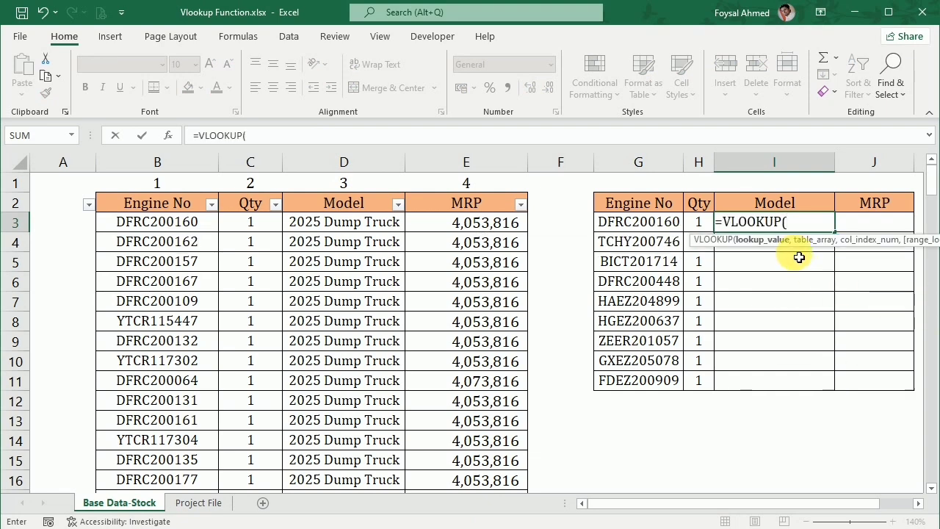
pyautogui.click(668, 225)
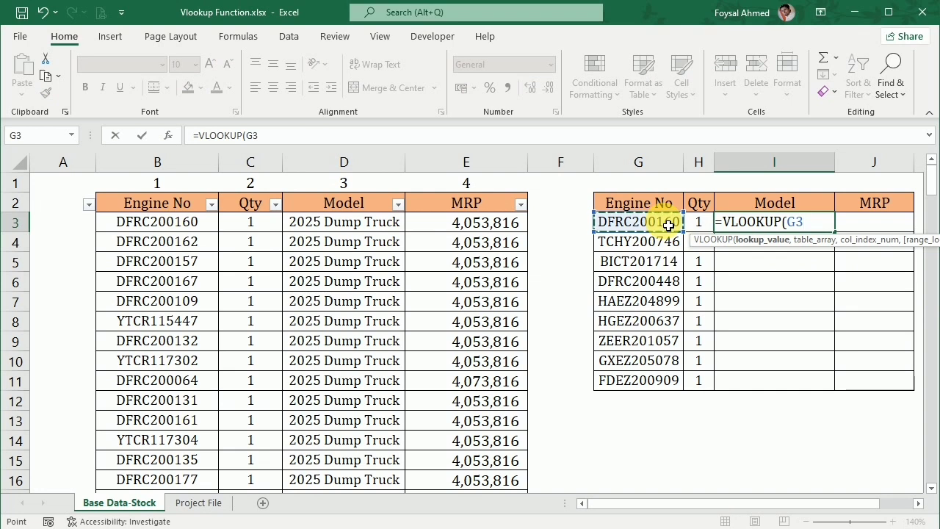
pyautogui.write(',')
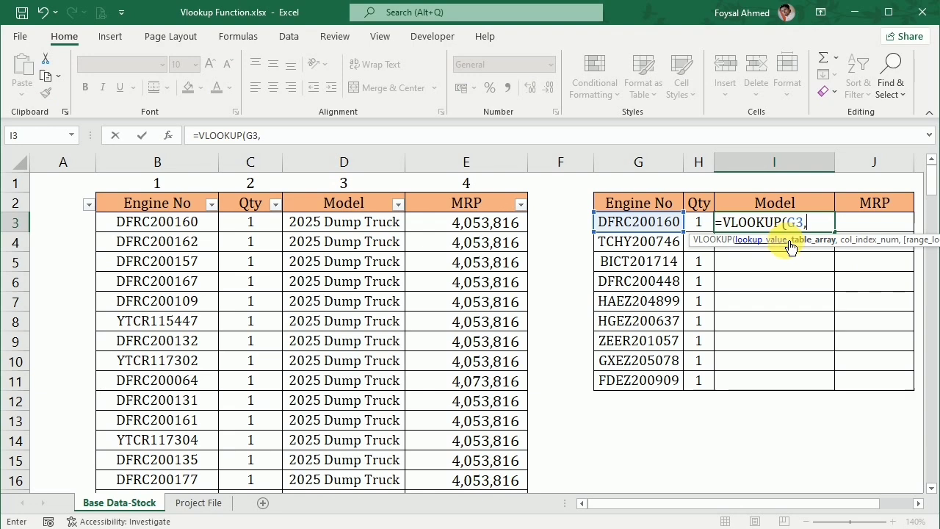
pyautogui.moveTo(797, 251); pyautogui.dragTo(676, 431)
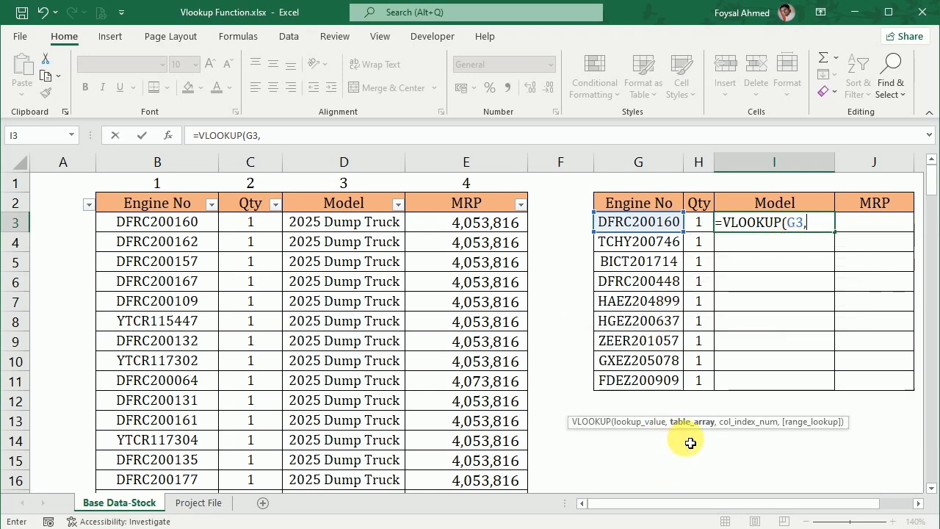
# Complete the I3 VLOOKUP with table array B2:E162, column index 3 and 0 for exact match
pyautogui.click(103, 203)
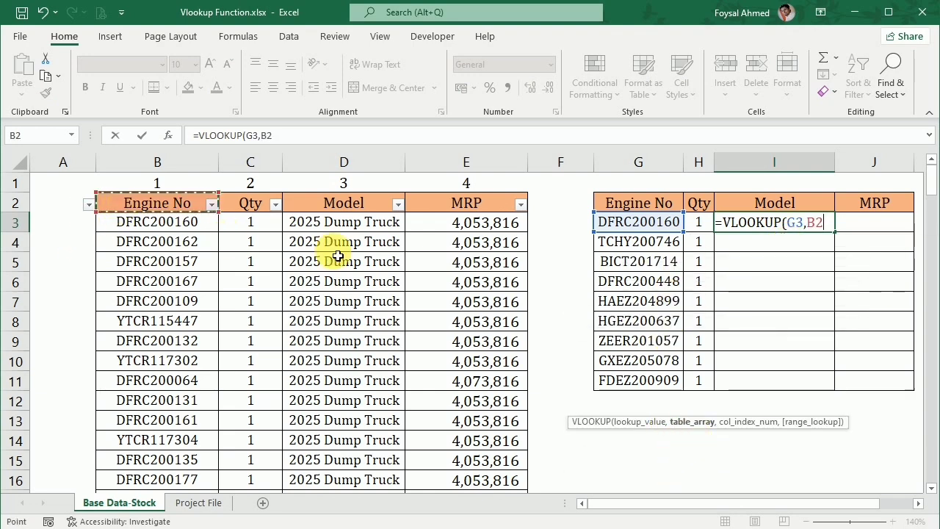
pyautogui.hotkey('ctrl', 'shift', 'Right')
pyautogui.hotkey('ctrl', 'shift', 'Down')
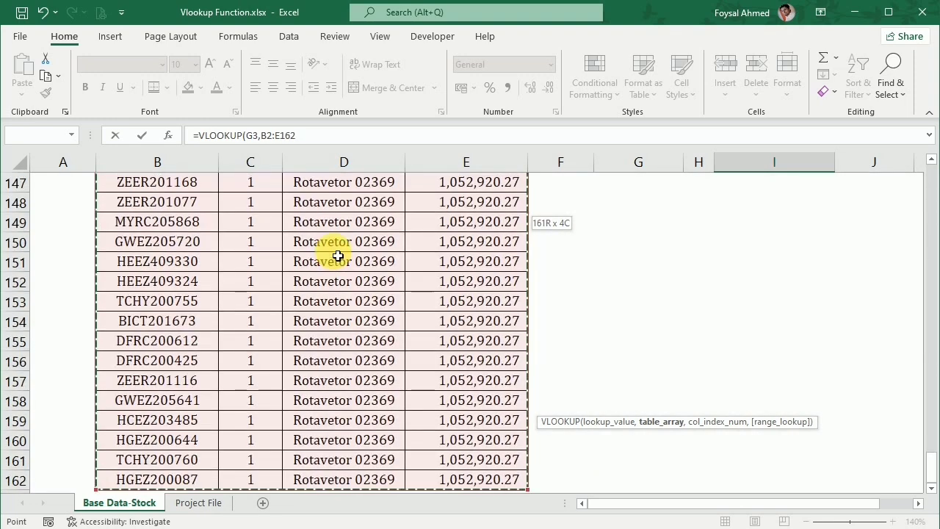
pyautogui.scroll(20, 517, 373)
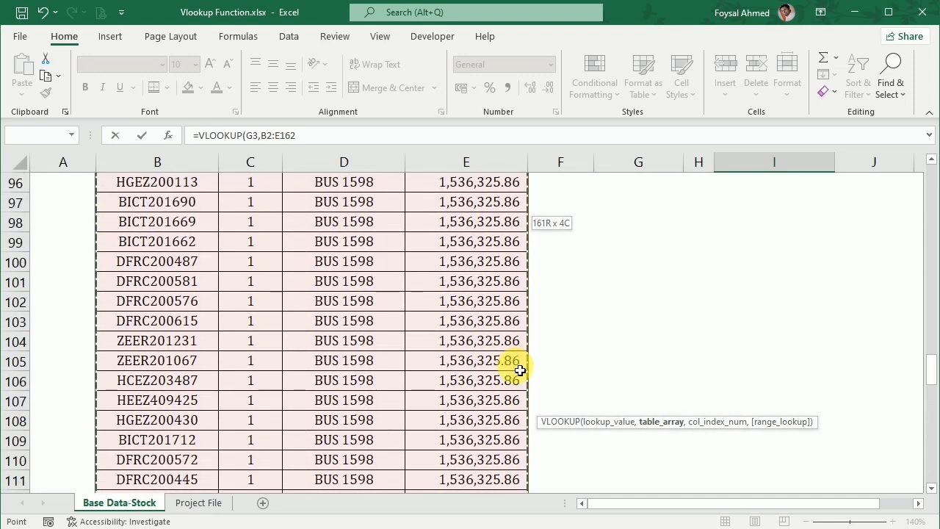
pyautogui.scroll(20, 517, 373)
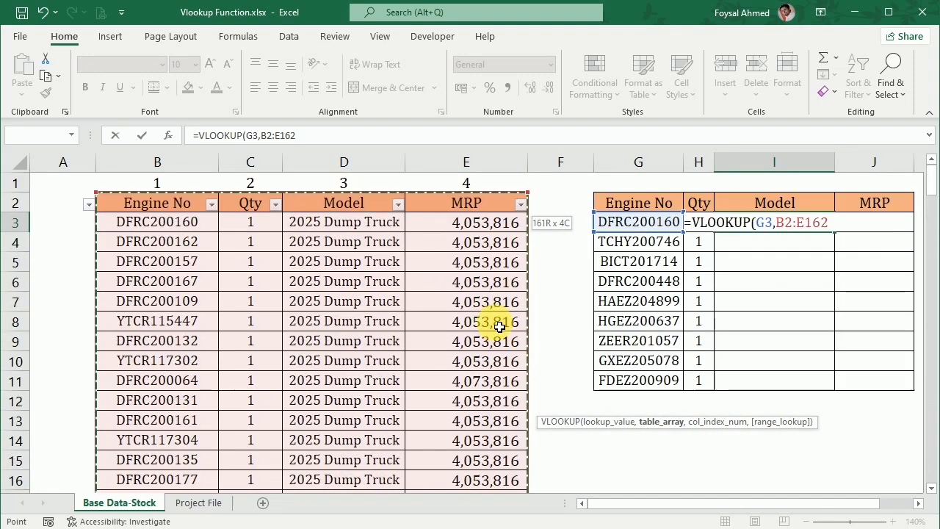
pyautogui.click(331, 136)
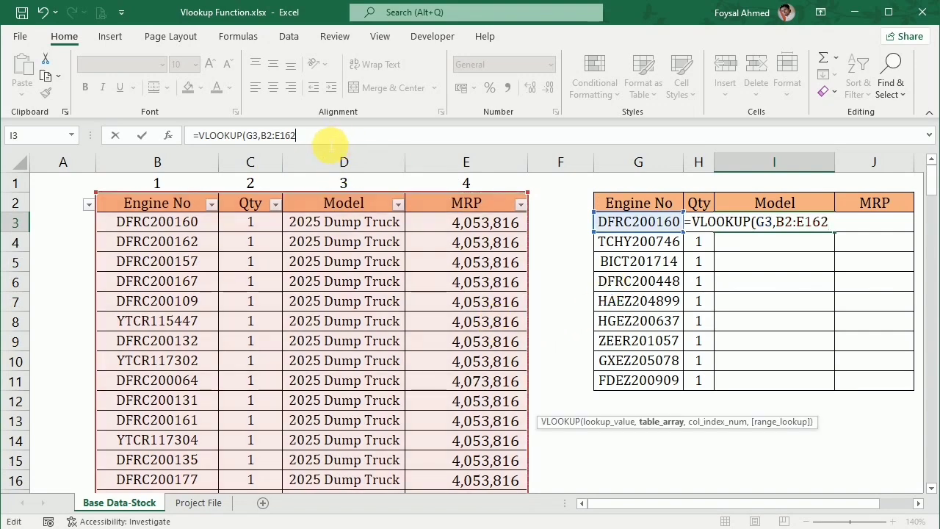
pyautogui.write(',3,')
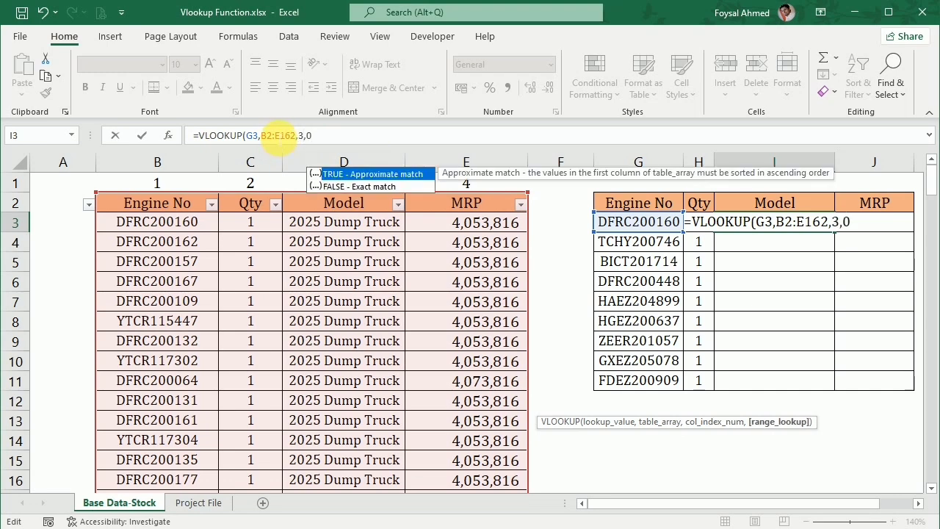
pyautogui.write('0')
pyautogui.press('Return')
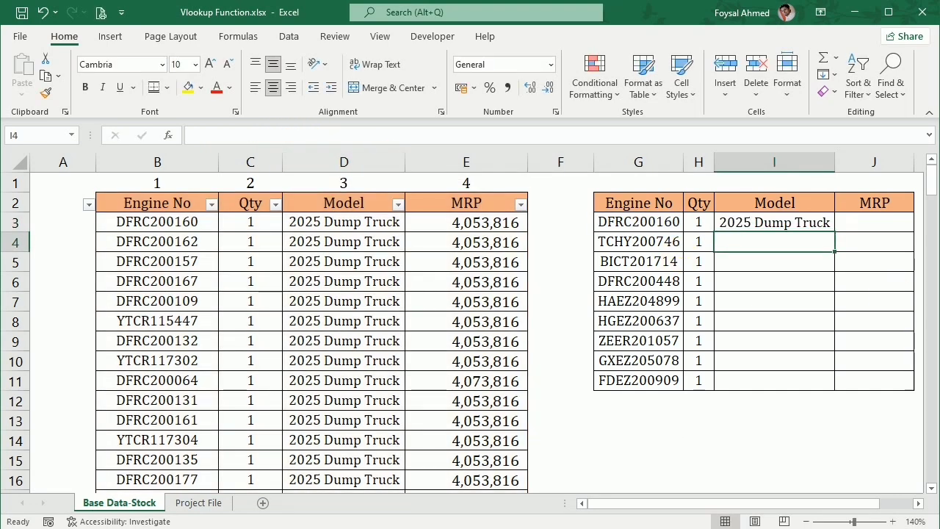
# Fill the Model formula from I3 down to I11
pyautogui.click(783, 222)
pyautogui.moveTo(839, 236); pyautogui.dragTo(822, 393)
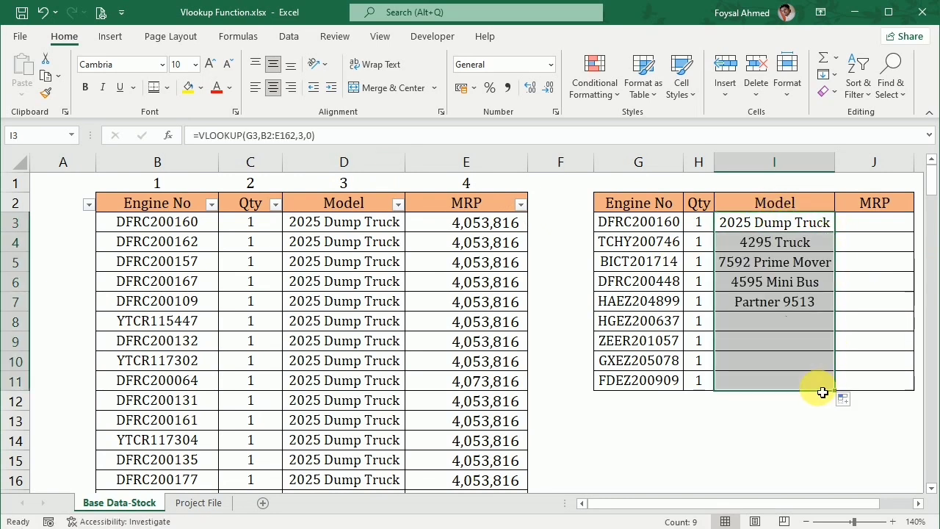
pyautogui.scroll(-1, 789, 419)
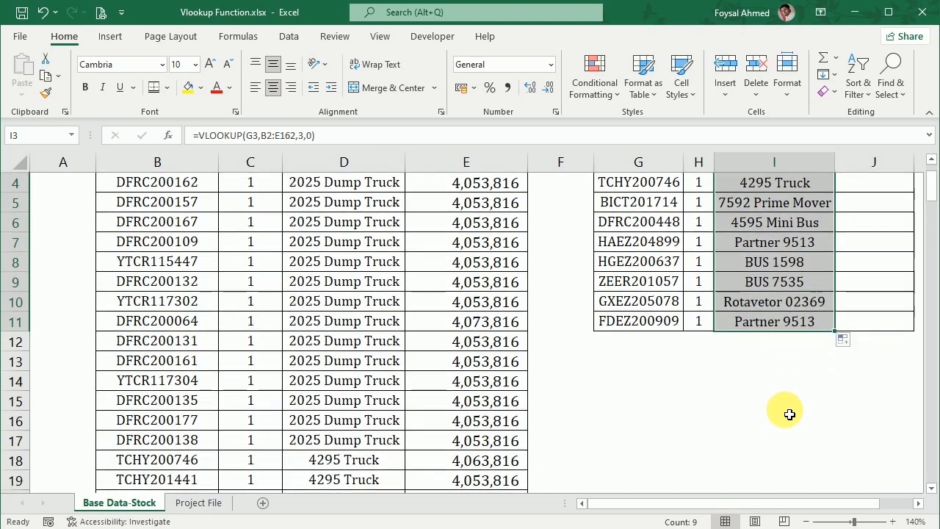
# Examine the lookup value and relative table array in the I11 formula against the extent of the stock data
pyautogui.doubleClick(767, 325)
pyautogui.scroll(-7, 514, 327)
pyautogui.scroll(-20, 513, 328)
pyautogui.scroll(-16, 513, 329)
pyautogui.scroll(3, 514, 323)
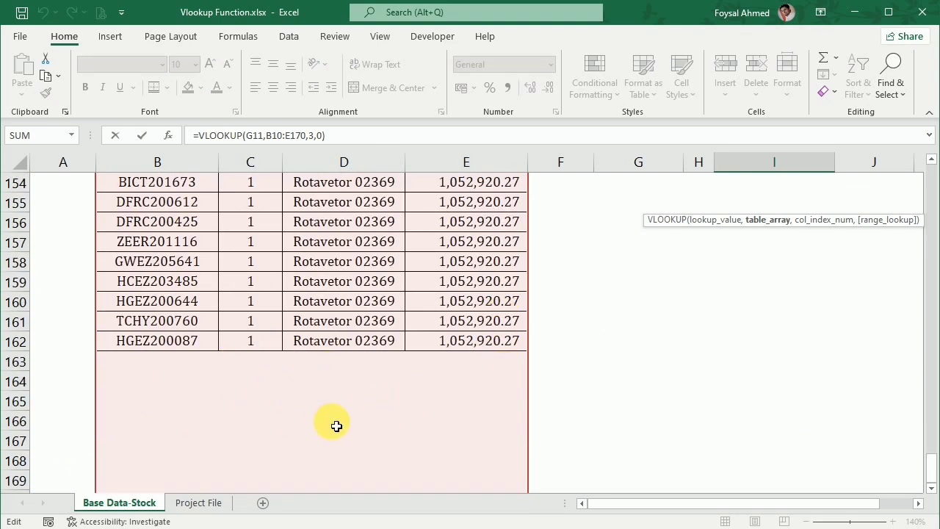
pyautogui.scroll(5, 337, 426)
pyautogui.moveTo(932, 450); pyautogui.dragTo(929, 173)
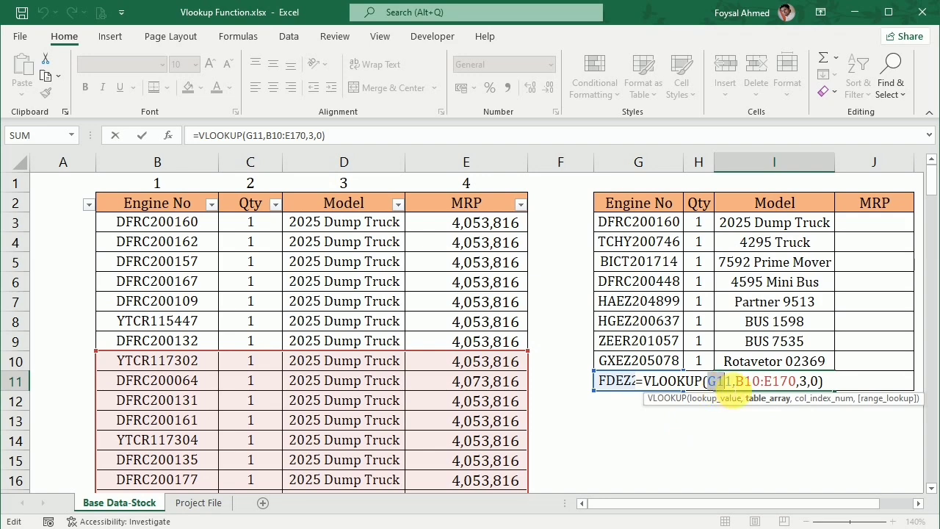
pyautogui.moveTo(738, 391); pyautogui.dragTo(799, 394)
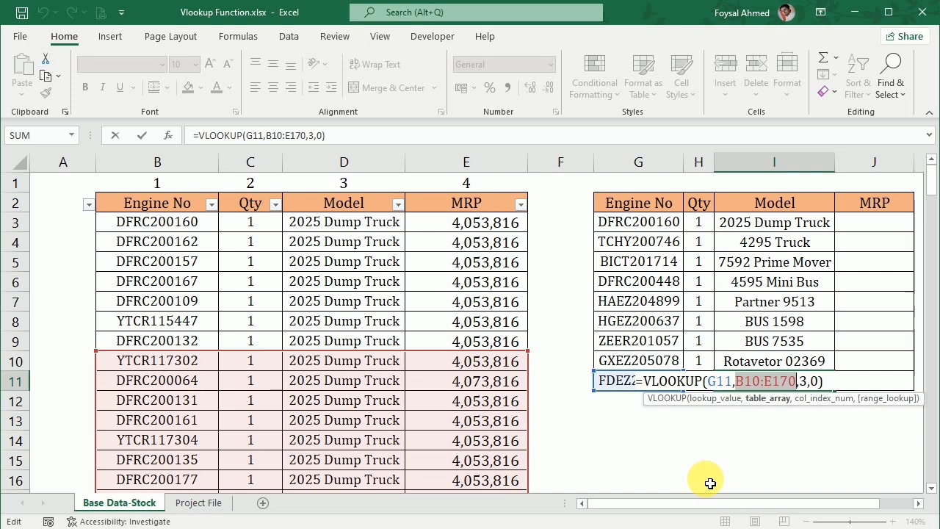
pyautogui.press('Return')
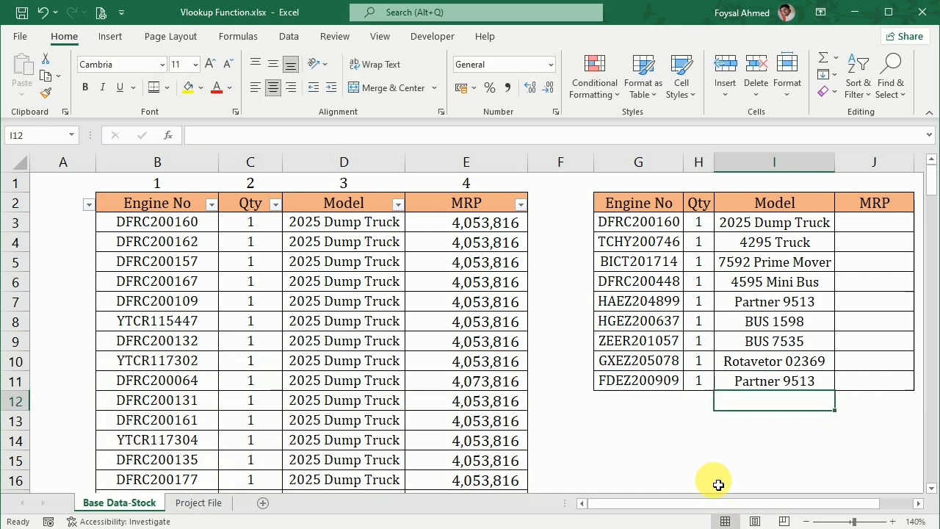
# Make the I3 table array absolute as $B$2:$E$162 and refill the Model formula down to I11
pyautogui.doubleClick(790, 222)
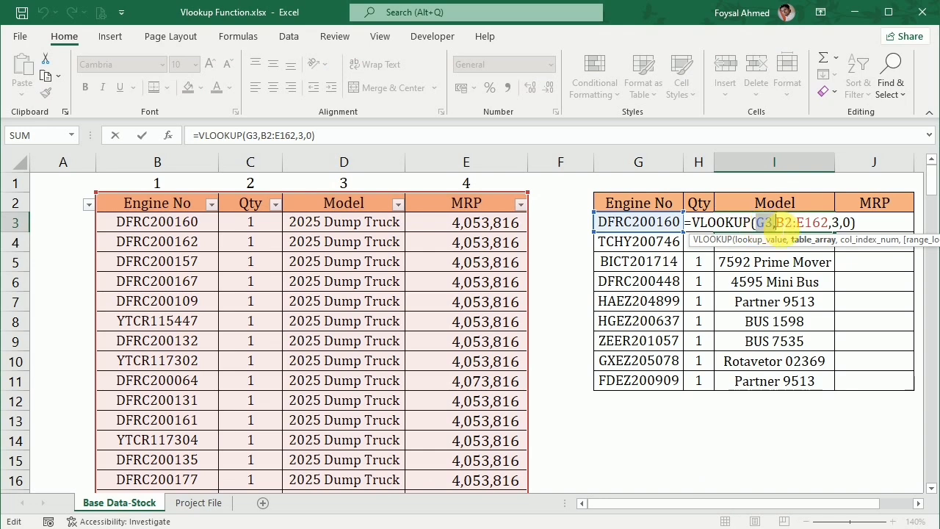
pyautogui.click(783, 234)
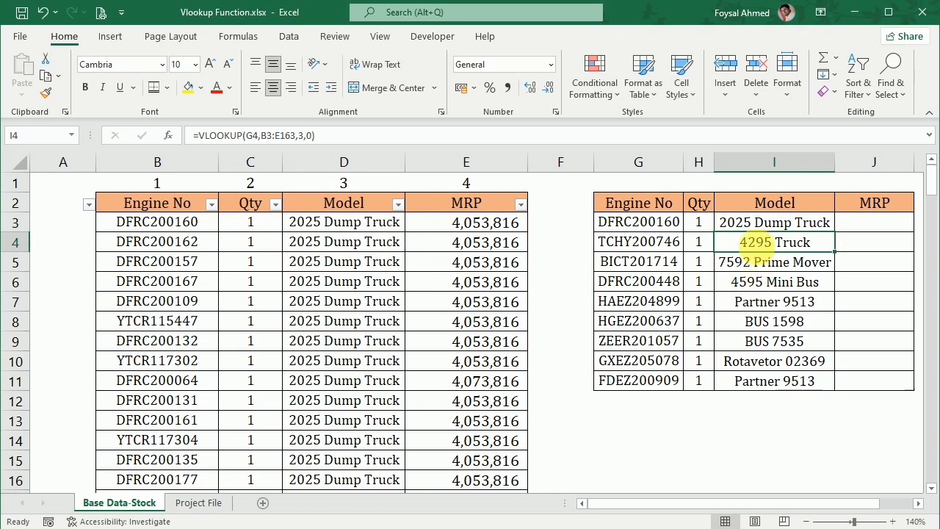
pyautogui.click(744, 223)
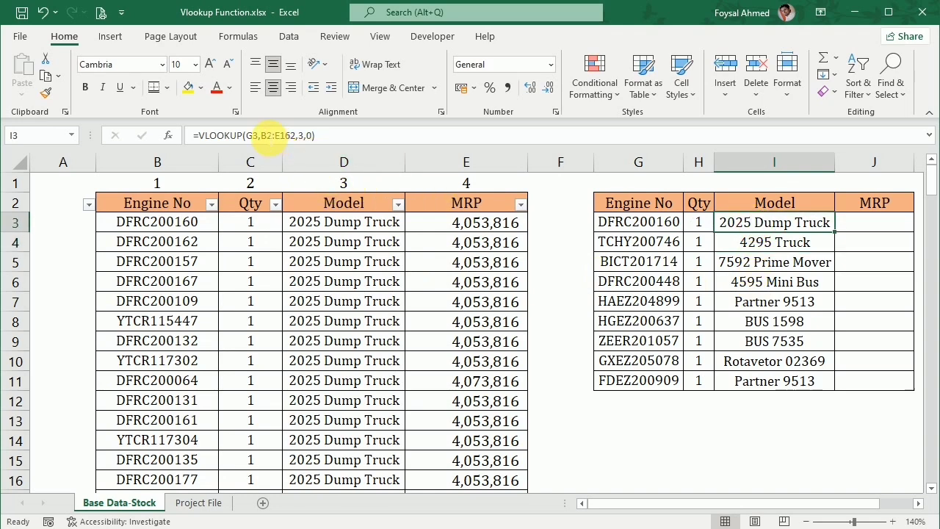
pyautogui.click(271, 136)
pyautogui.moveTo(262, 136); pyautogui.dragTo(292, 136)
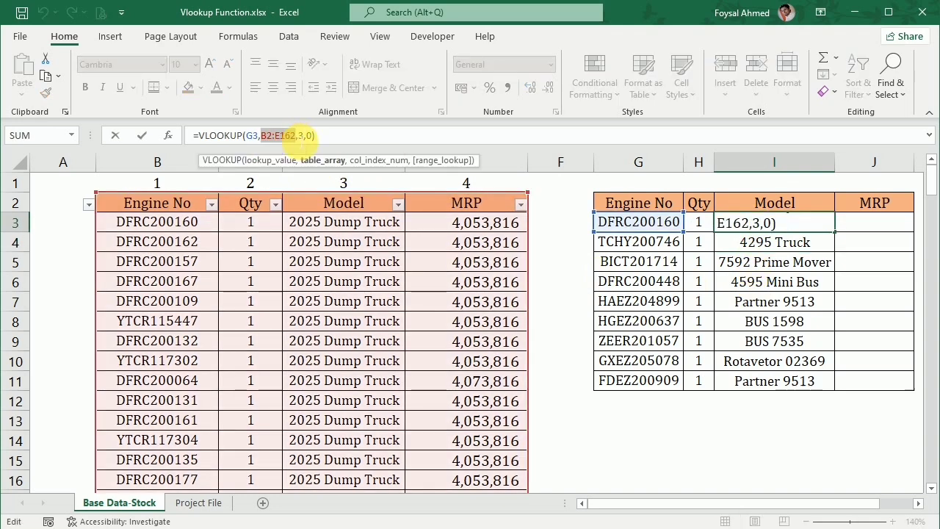
pyautogui.press('F4')
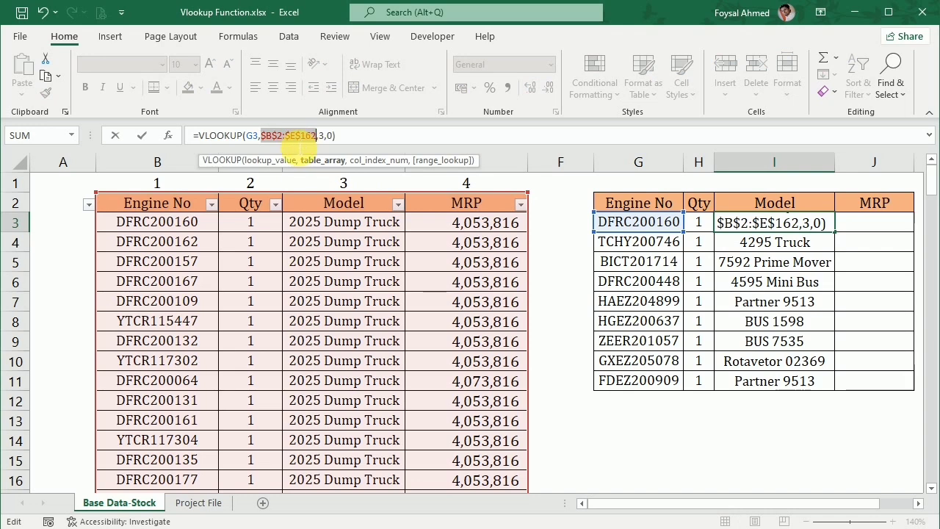
pyautogui.press('Return')
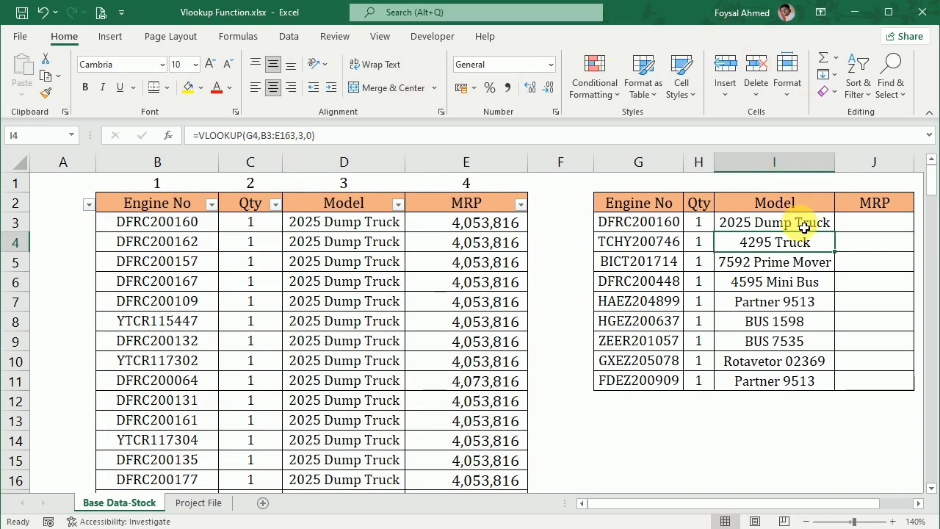
pyautogui.click(804, 225)
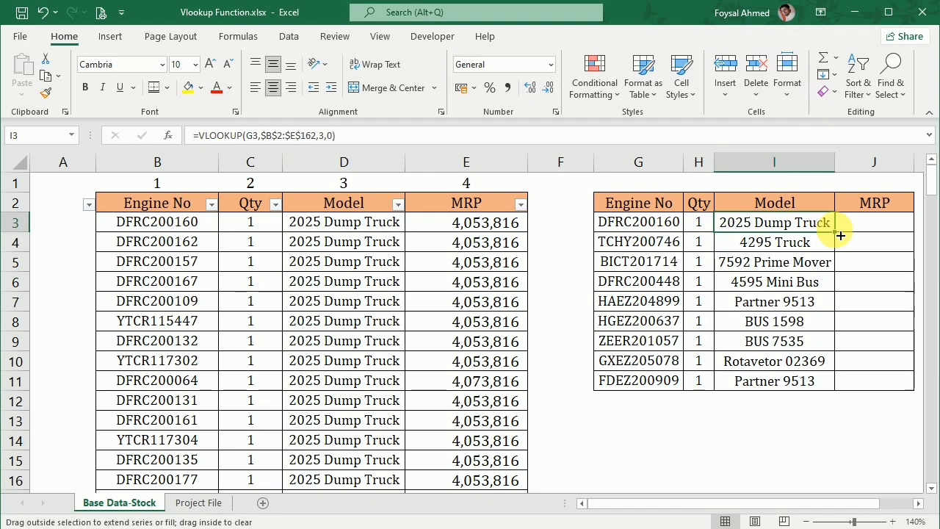
pyautogui.doubleClick(836, 233)
# Examine the I11 formula's absolute table array against the first and last rows of the stock data
pyautogui.click(750, 387)
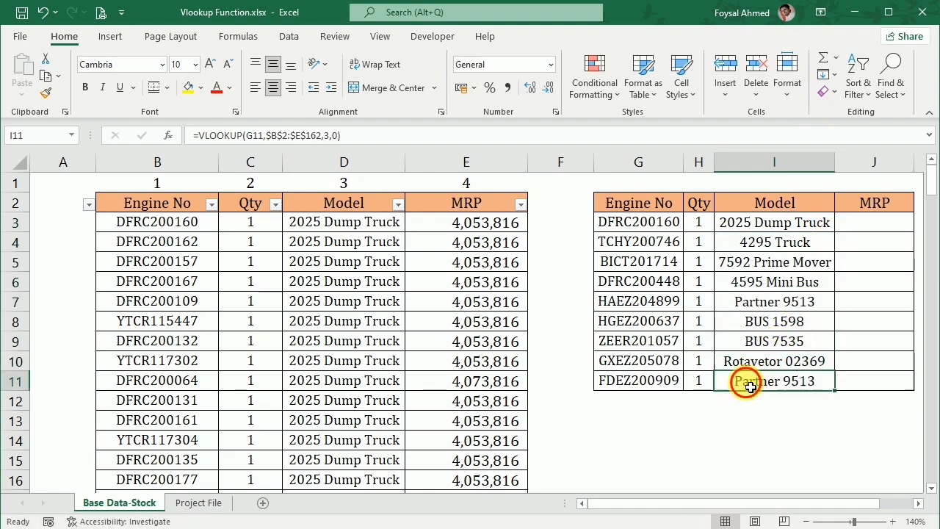
pyautogui.doubleClick(750, 387)
pyautogui.scroll(-17, 325, 242)
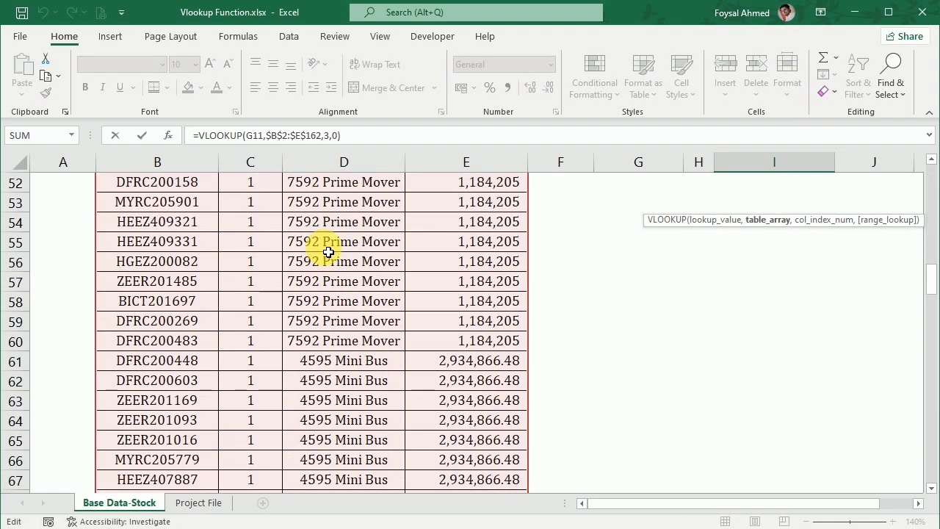
pyautogui.scroll(-20, 328, 252)
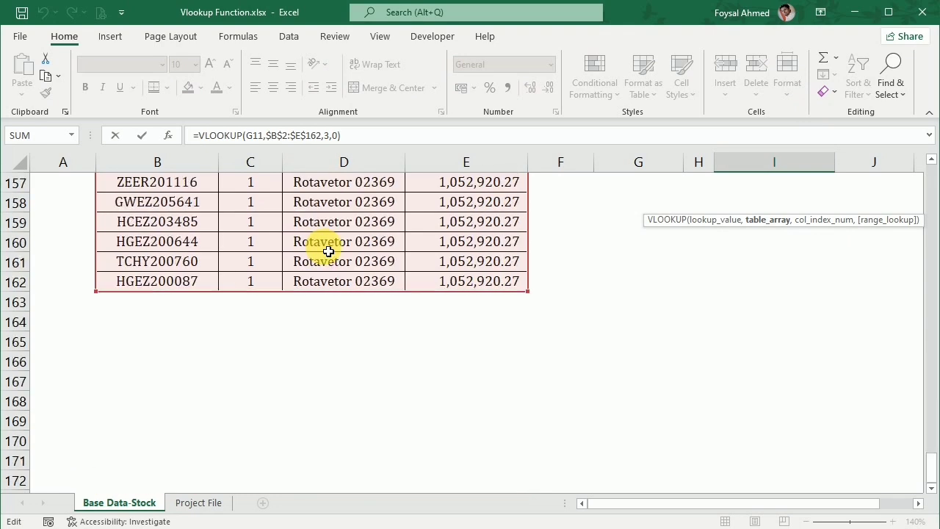
pyautogui.scroll(-1, 329, 251)
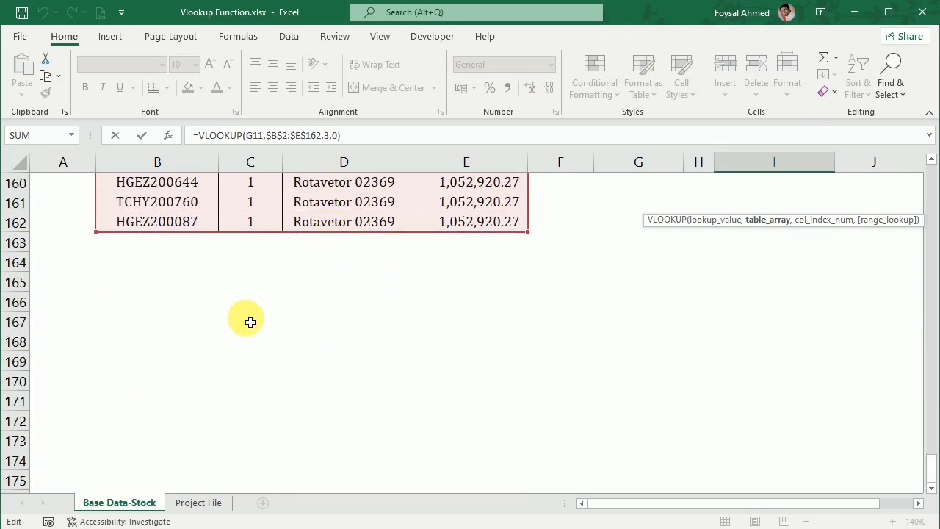
pyautogui.scroll(20, 436, 308)
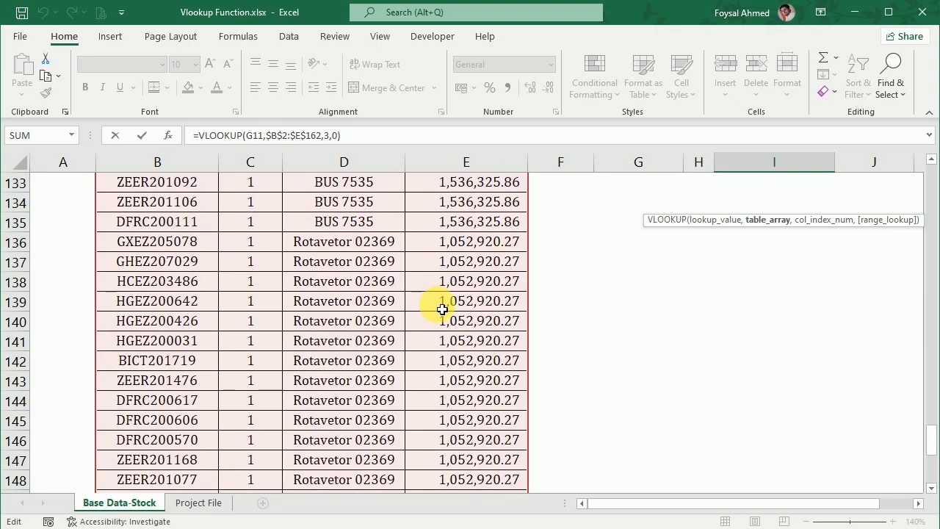
pyautogui.scroll(20, 438, 304)
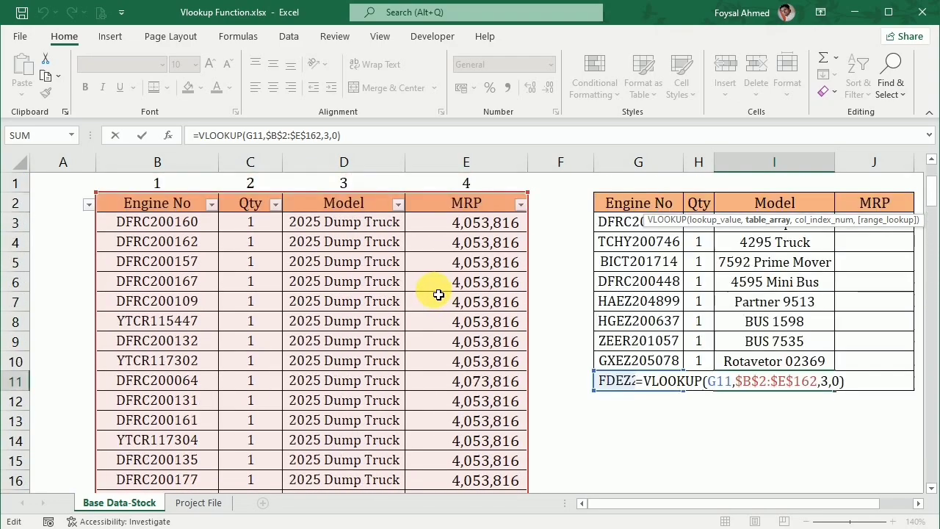
pyautogui.press('Return')
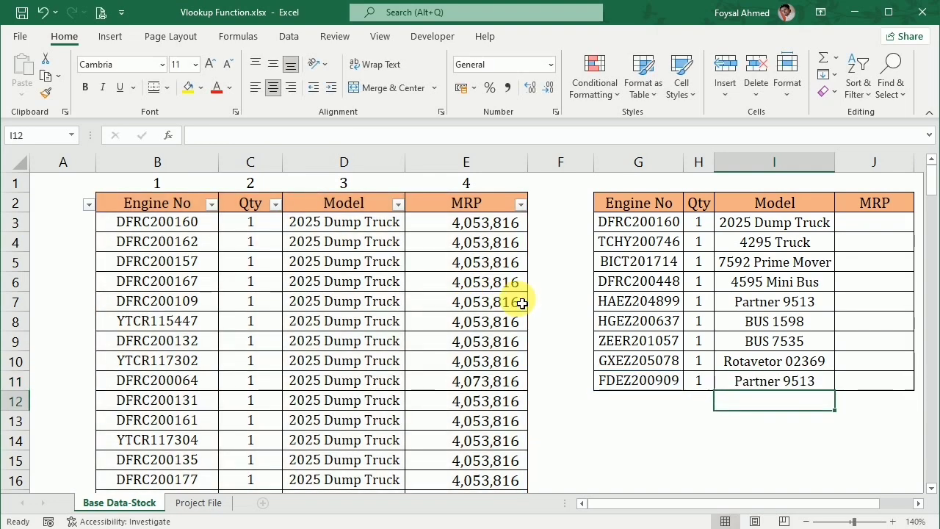
# Start a VLOOKUP formula in the first MRP cell, J3, with engine number G3 as the lookup value
pyautogui.click(888, 228)
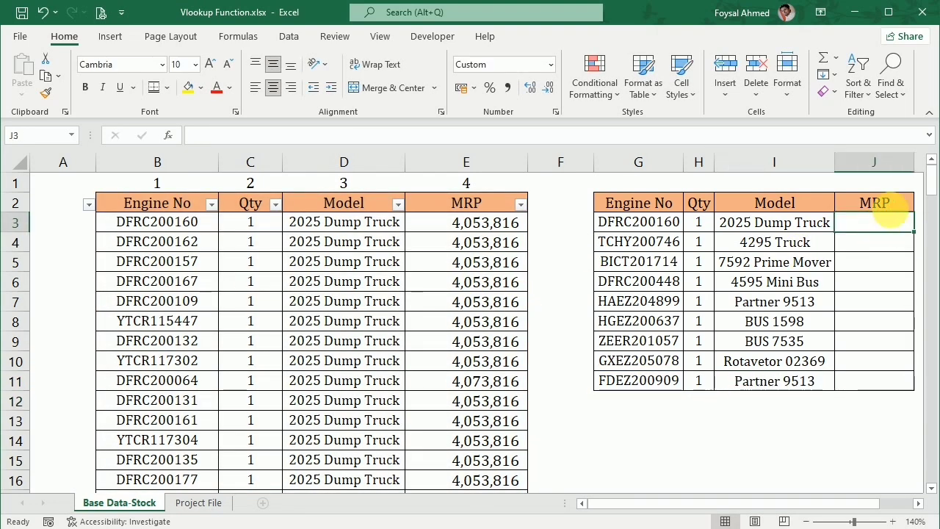
pyautogui.write('=vl')
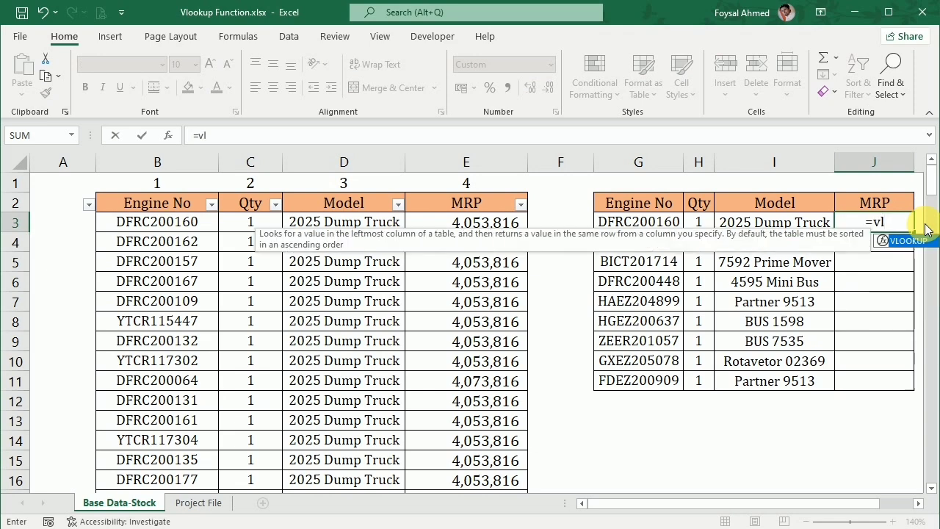
pyautogui.press('Tab')
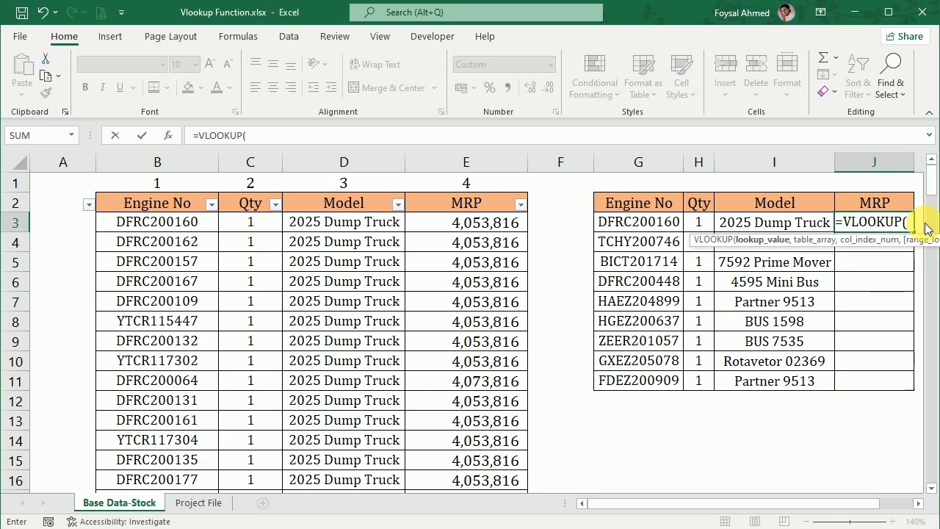
pyautogui.click(671, 225)
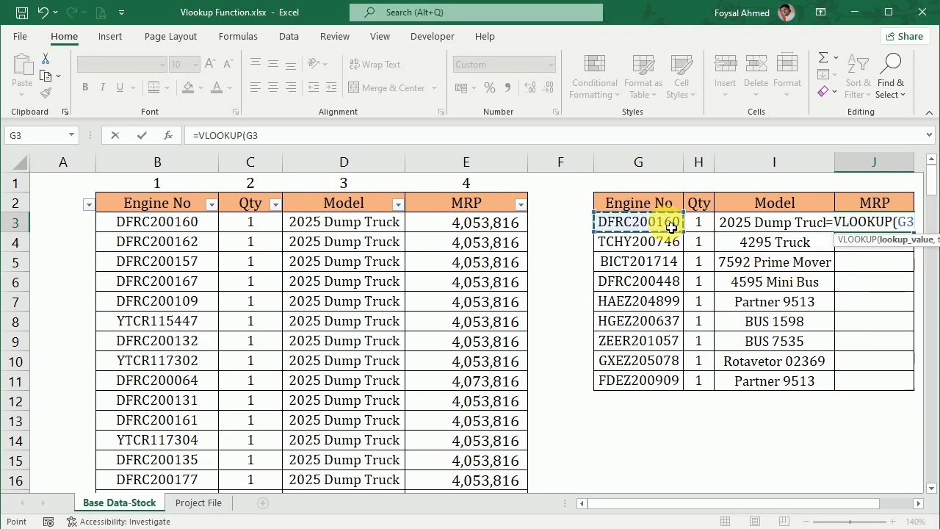
pyautogui.write(',')
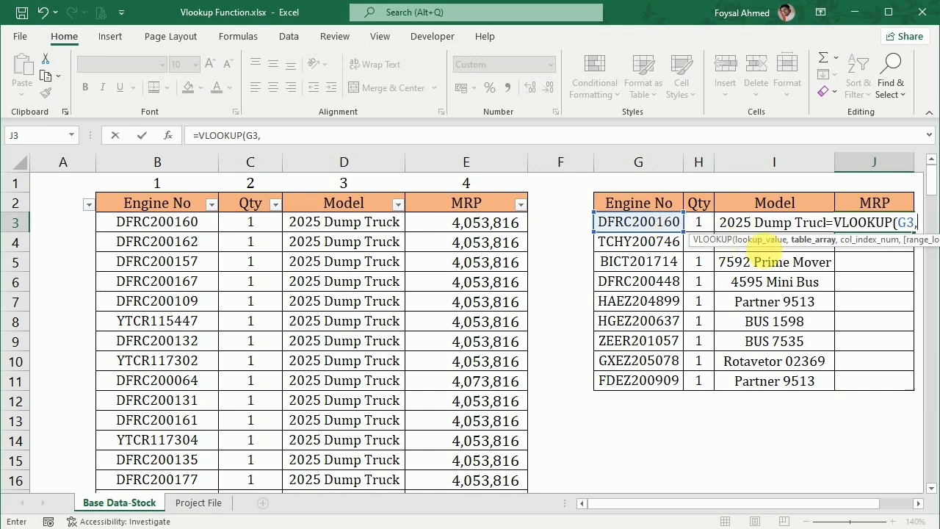
# Set the J3 formula's table array to the stock data as the absolute range $B$3:$E$162
pyautogui.click(130, 220)
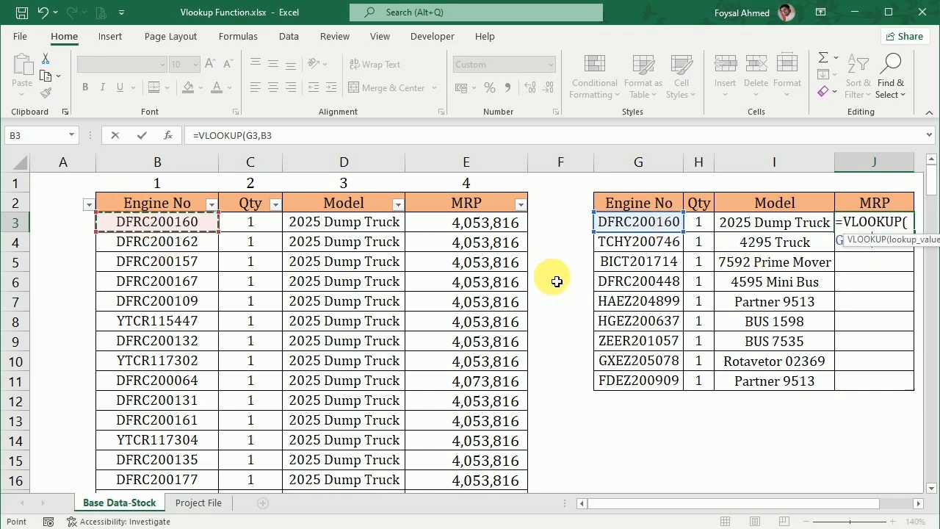
pyautogui.hotkey('shift', 'Right')
pyautogui.hotkey('shift', 'Right')
pyautogui.hotkey('shift', 'Right')
pyautogui.hotkey('ctrl', 'shift', 'Down')
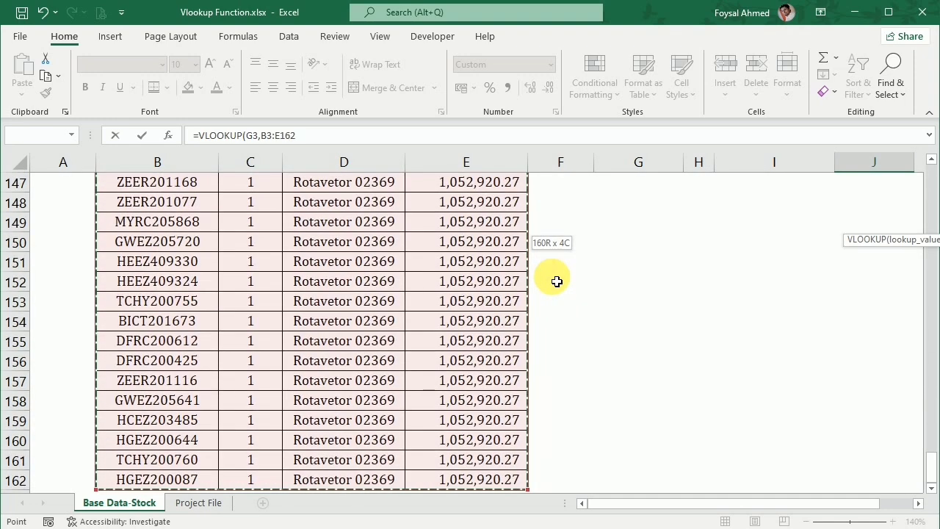
pyautogui.press('F4')
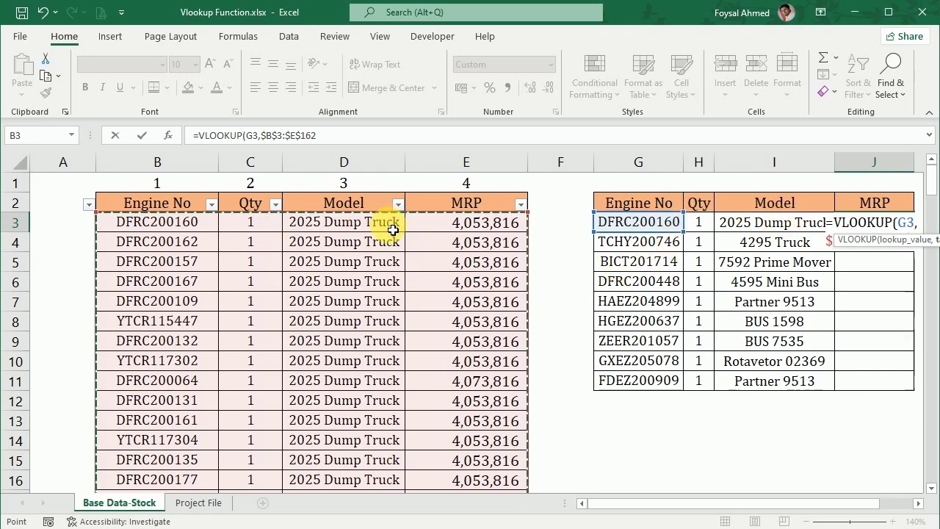
pyautogui.write(',')
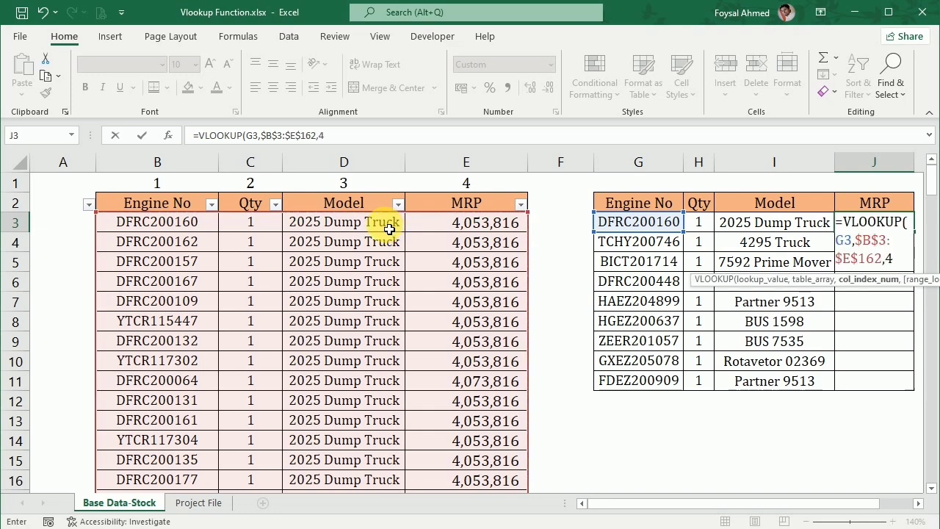
# Complete the J3 formula with column index 4 and FALSE for exact match, and fill it down to J11
pyautogui.write('4,')
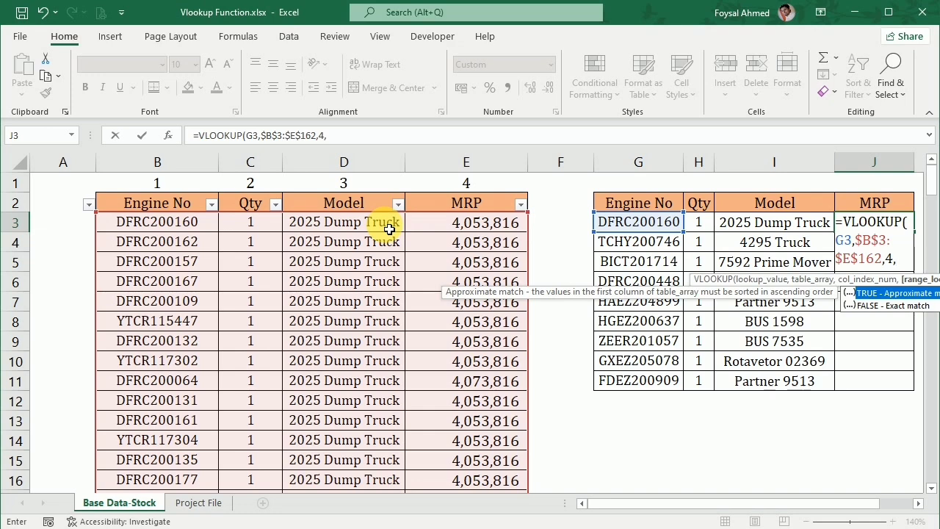
pyautogui.click(874, 306)
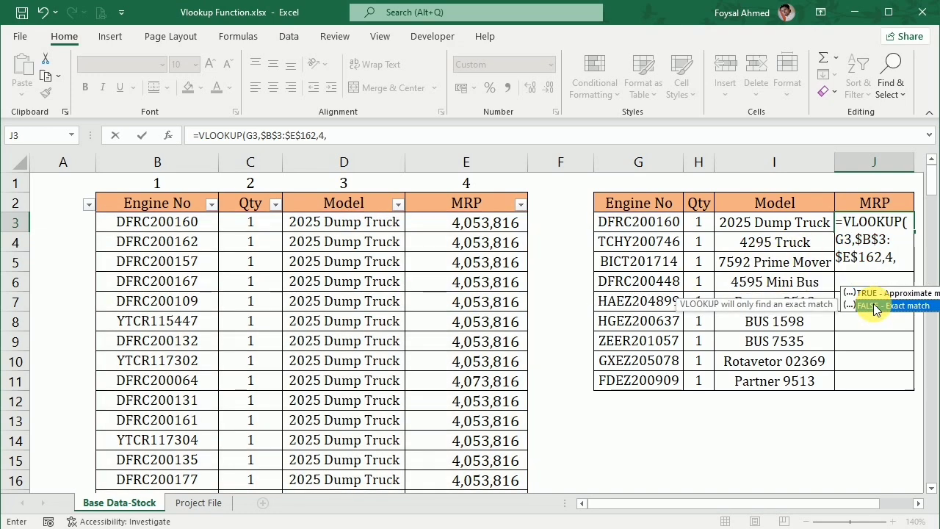
pyautogui.doubleClick(873, 303)
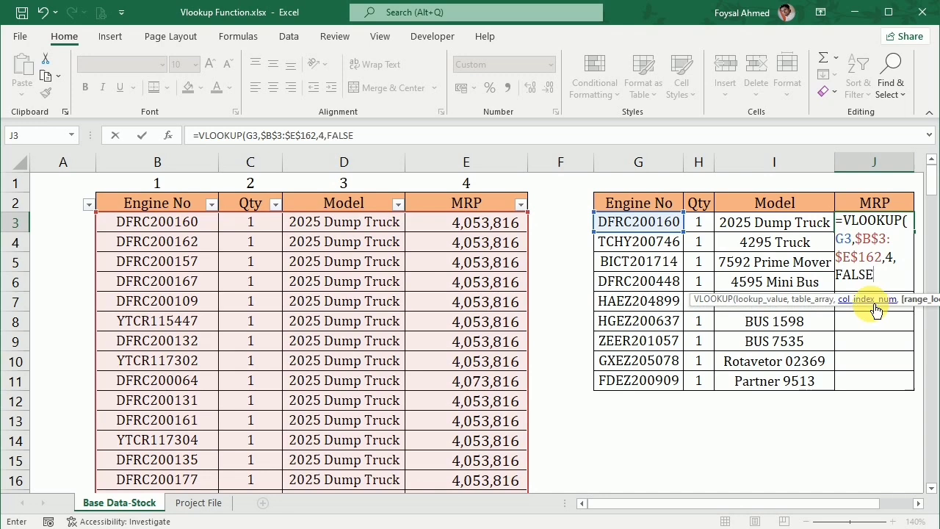
pyautogui.write(')')
pyautogui.press('Return')
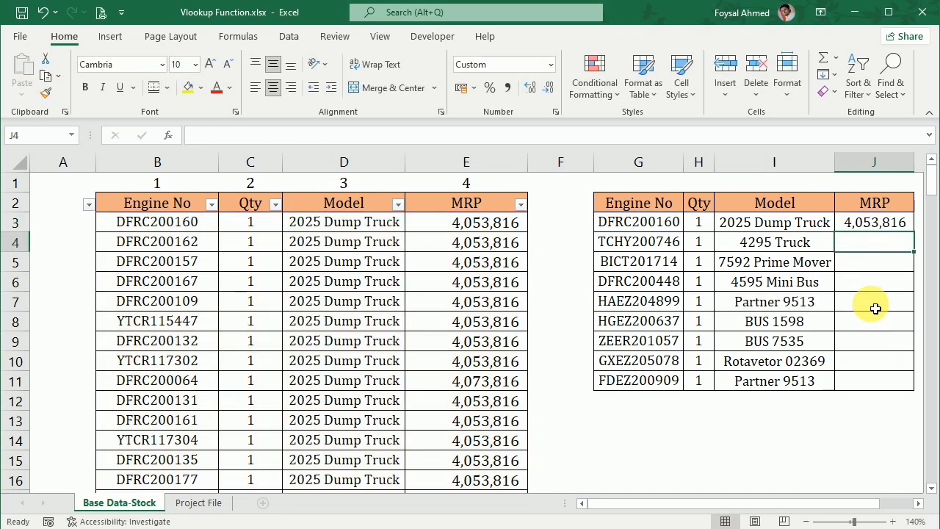
pyautogui.click(893, 224)
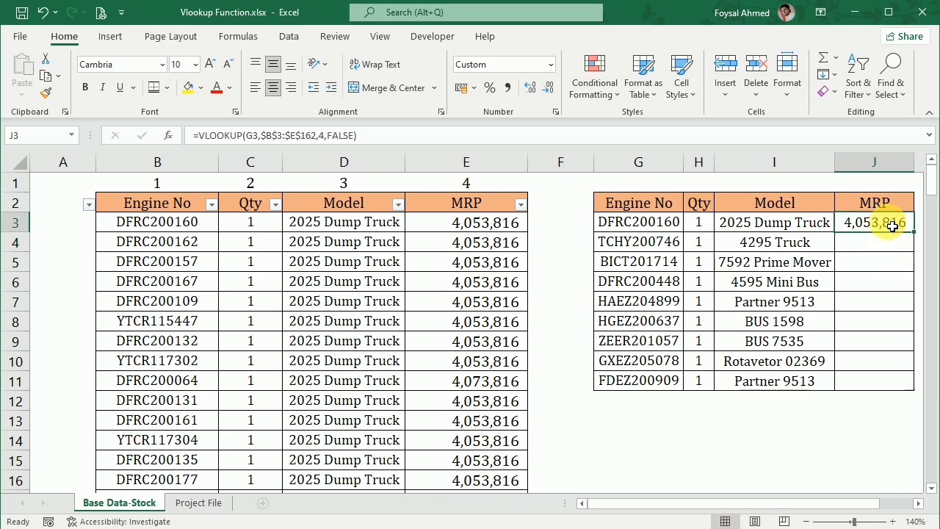
pyautogui.doubleClick(918, 236)
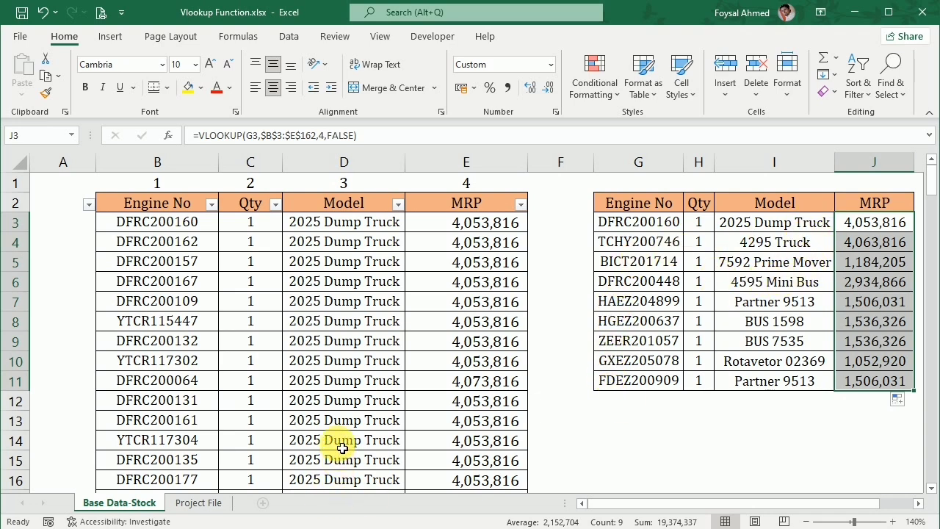
# Examine the absolute table array in the J3 MRP formula against the highlighted stock data
pyautogui.press('F2')
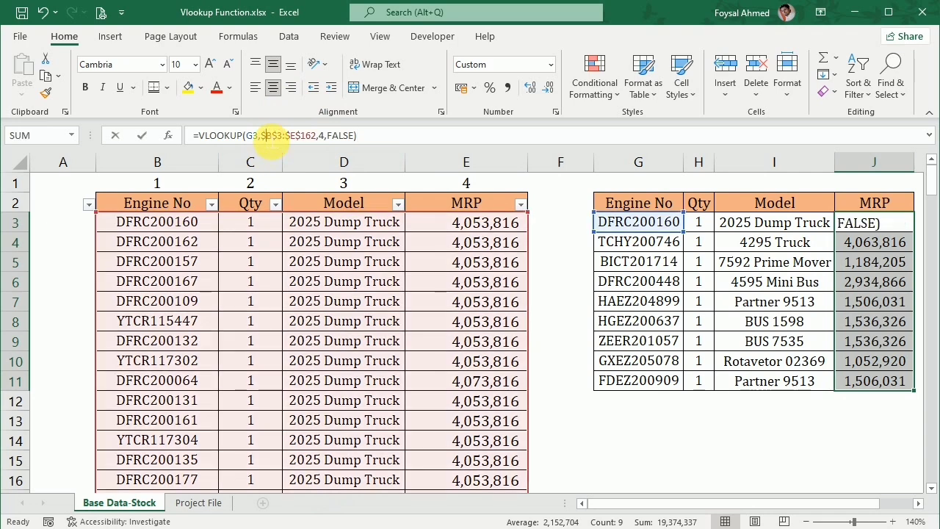
pyautogui.click(271, 138)
pyautogui.moveTo(262, 135); pyautogui.dragTo(316, 135)
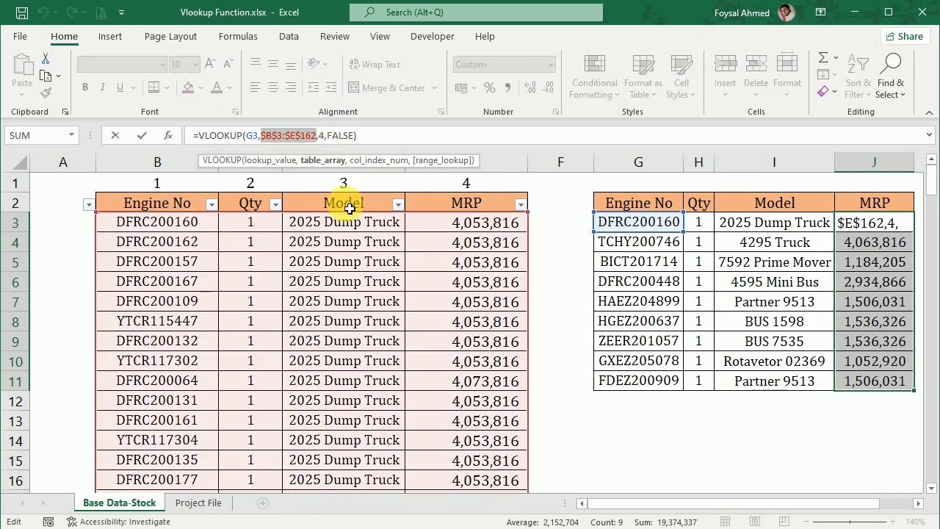
pyautogui.press('Return')
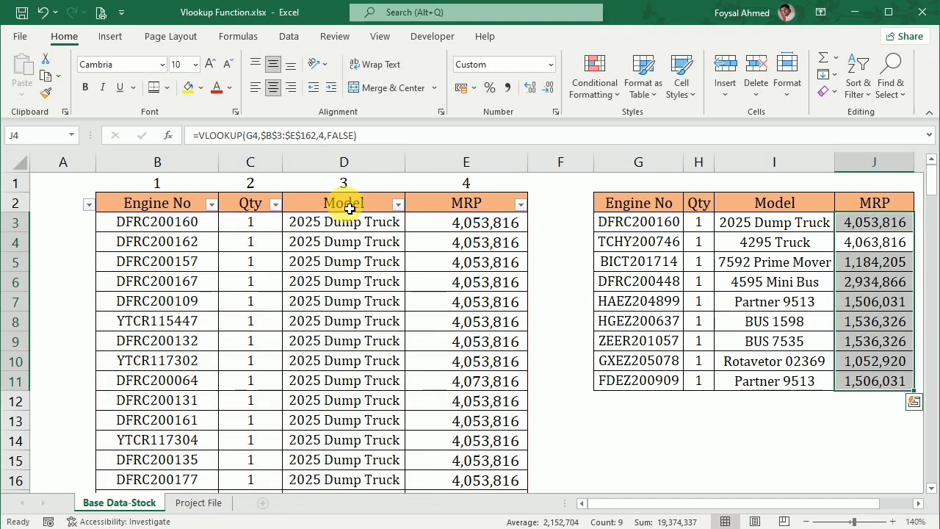